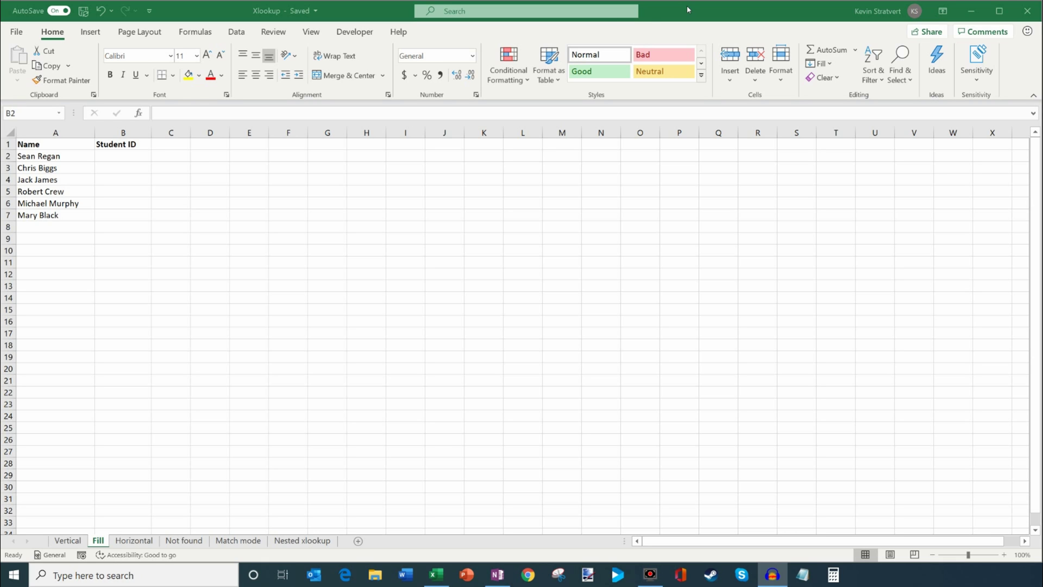
Step: View the Office account and product information page, then return to the workbook
click(17, 32)
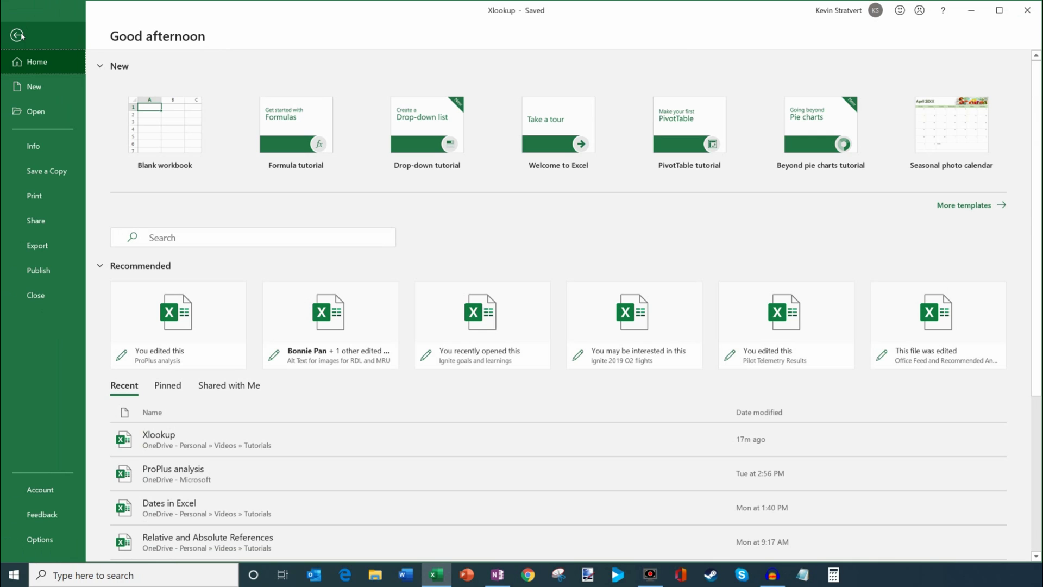
click(22, 35)
click(23, 34)
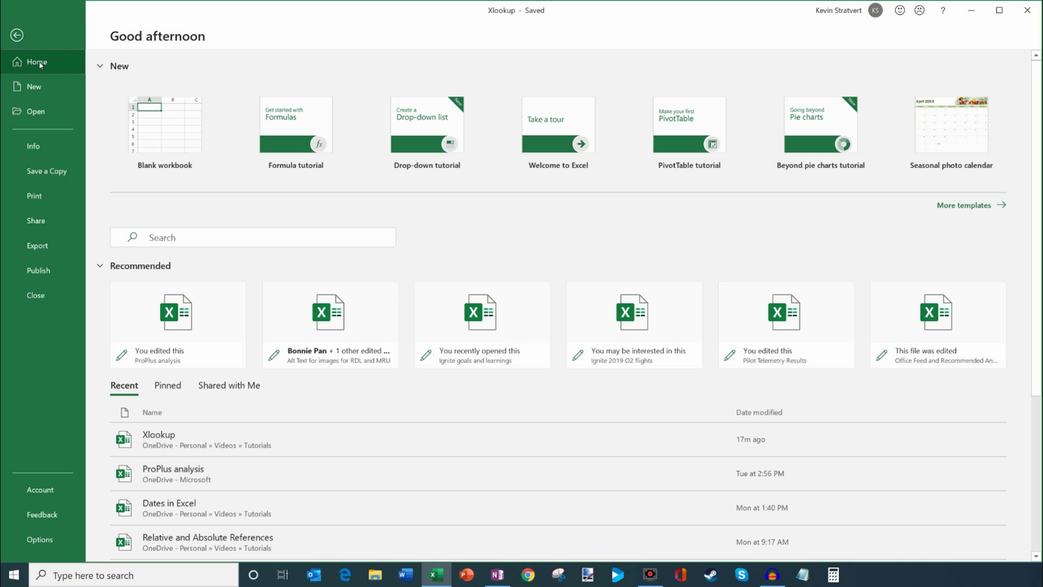
click(57, 485)
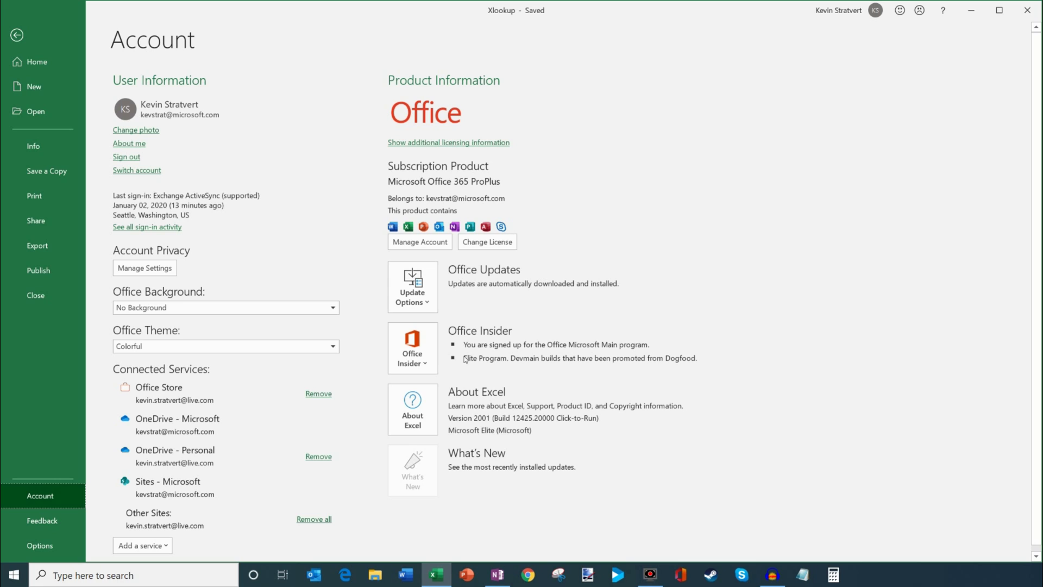
click(10, 35)
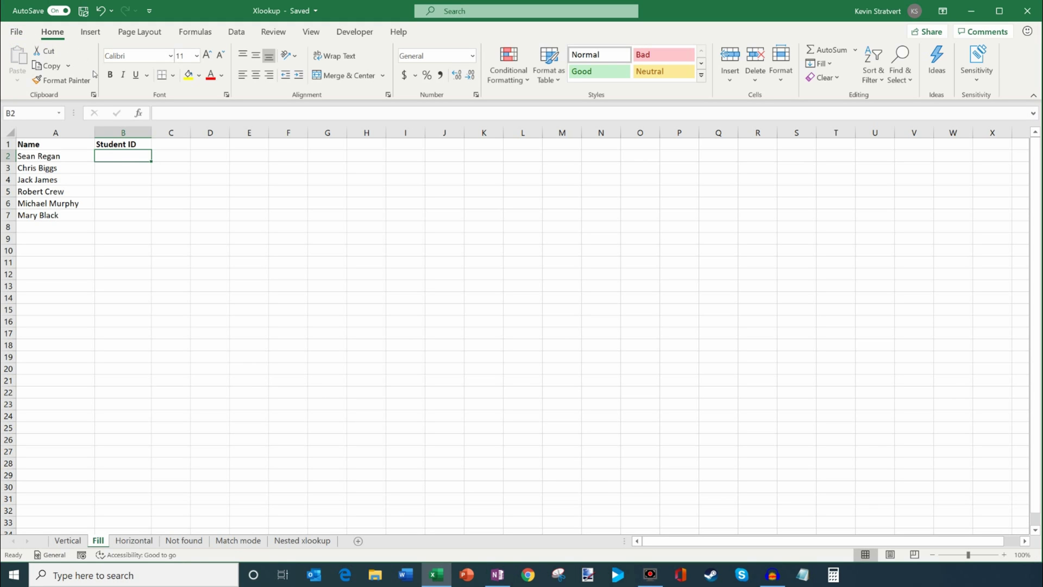
Step: On the Vertical sheet, highlight the Student ID, Student Name, Home State and Major columns, then begin =XLOOKUP( in F4
click(67, 540)
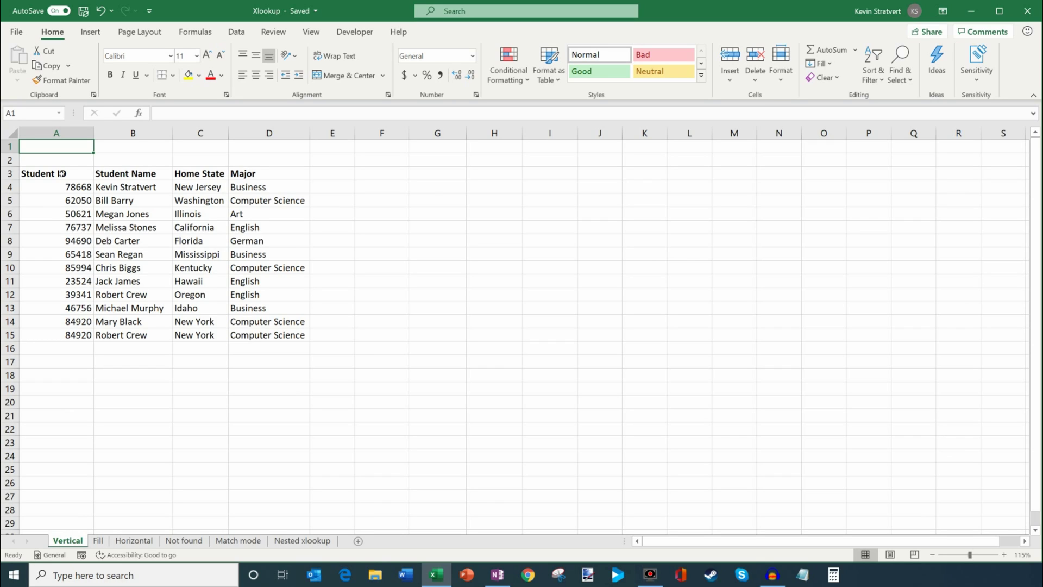
drag(62, 173, 76, 336)
drag(155, 177, 154, 336)
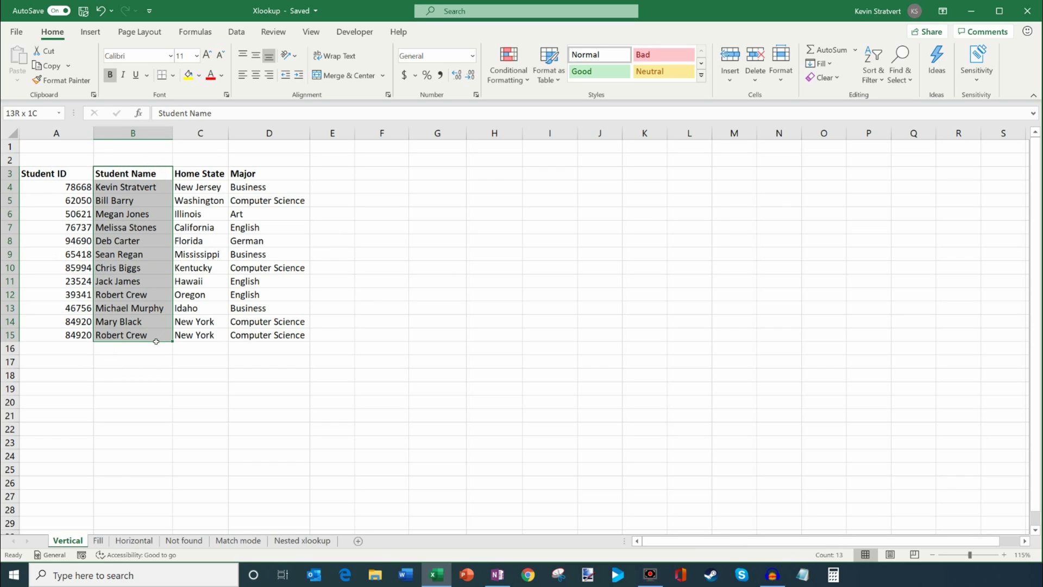
click(142, 187)
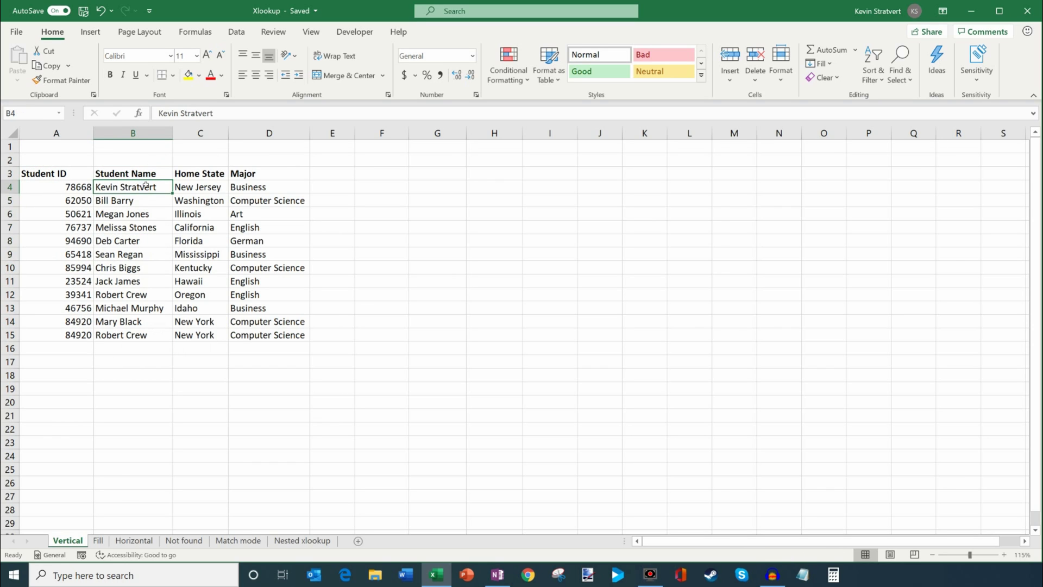
drag(200, 173, 203, 336)
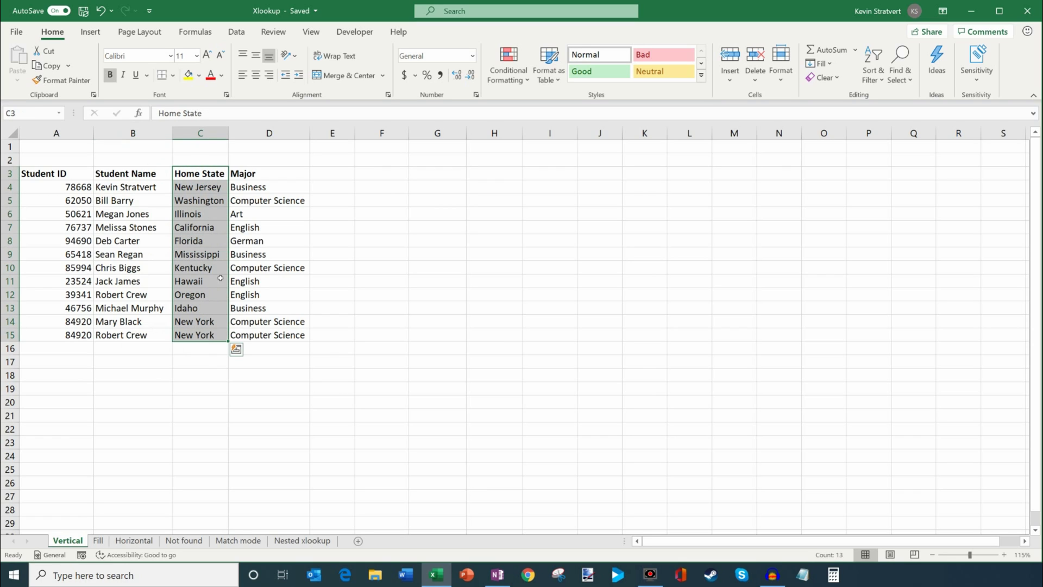
drag(252, 179, 275, 335)
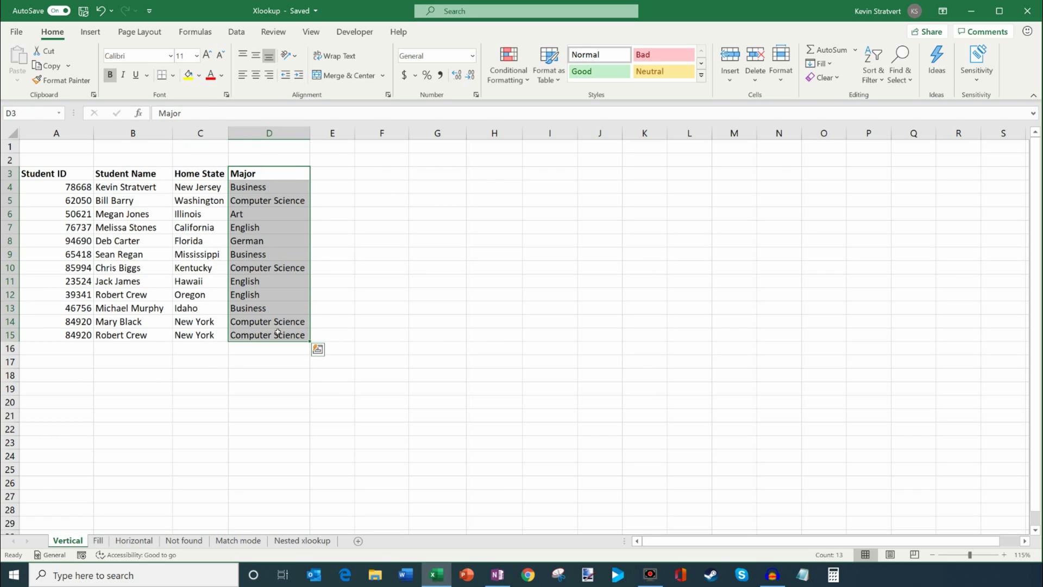
click(274, 335)
click(382, 187)
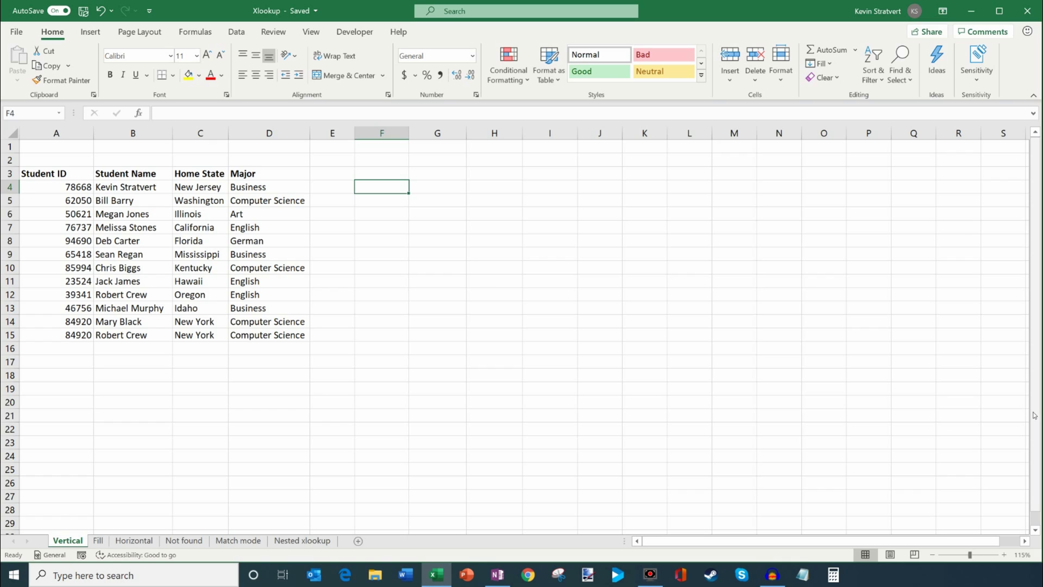
text(=)
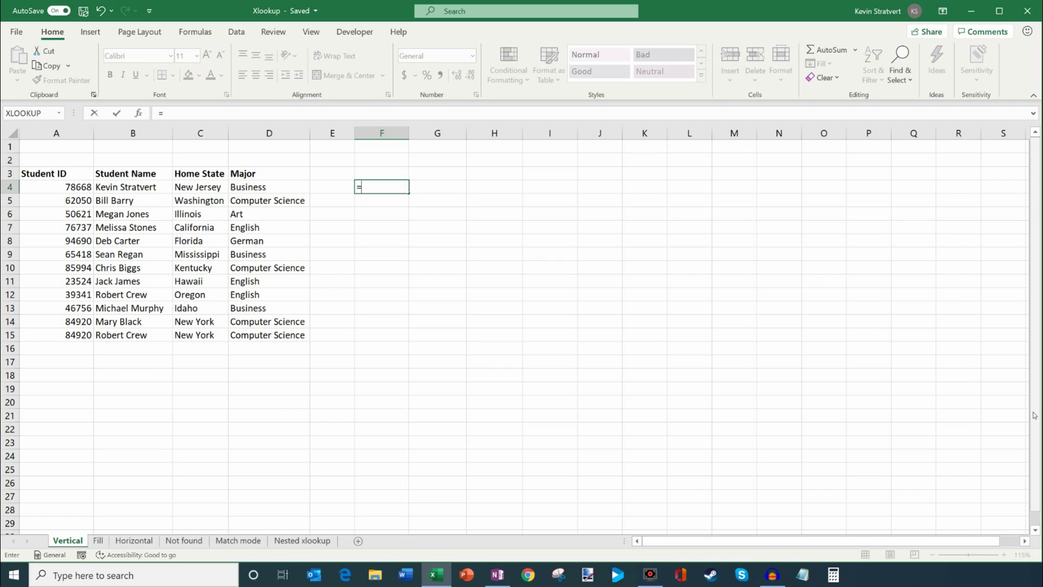
text(xlo)
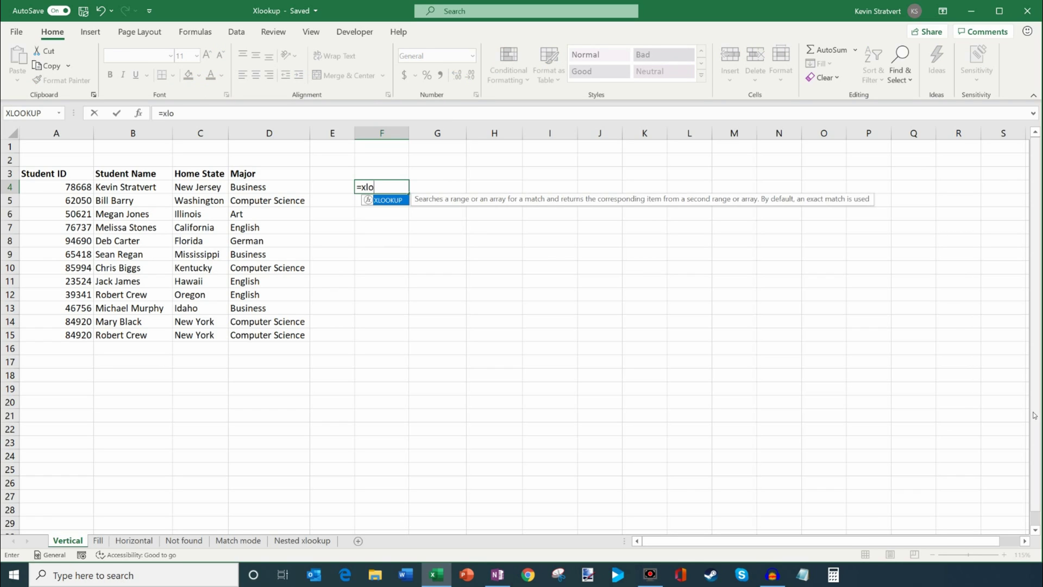
text(okup()
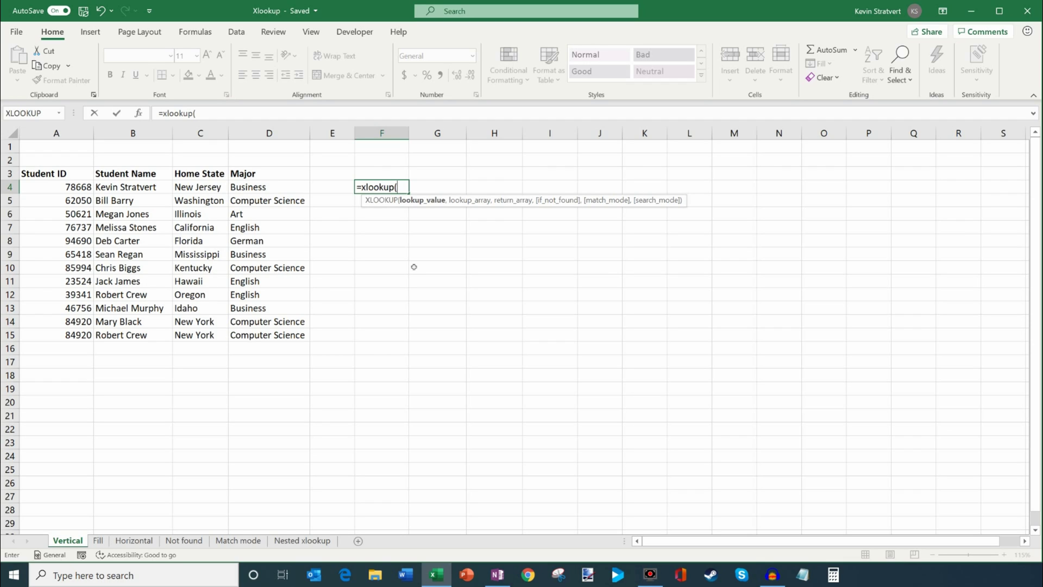
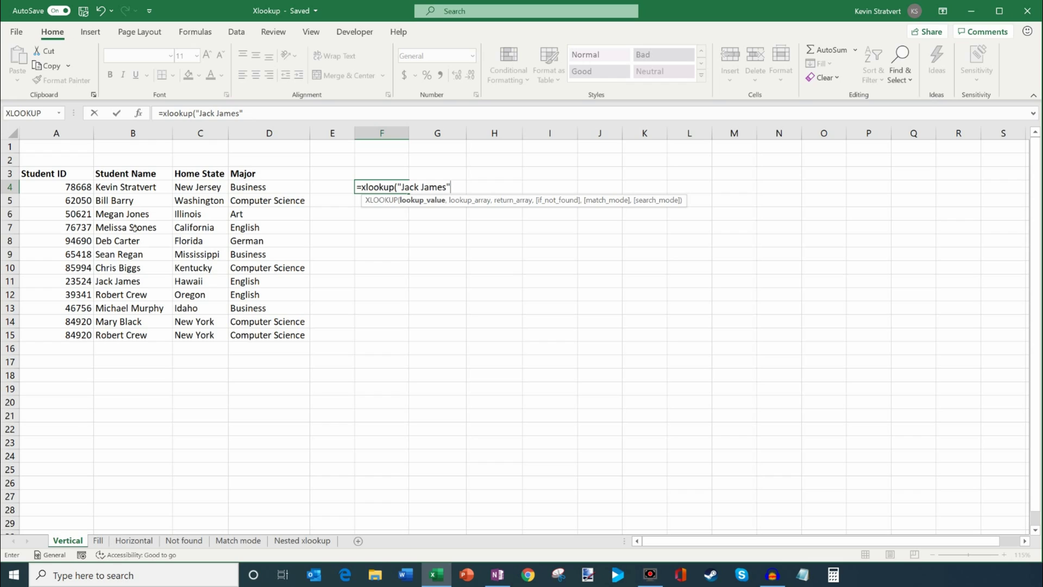
text(,)
drag(137, 187, 140, 339)
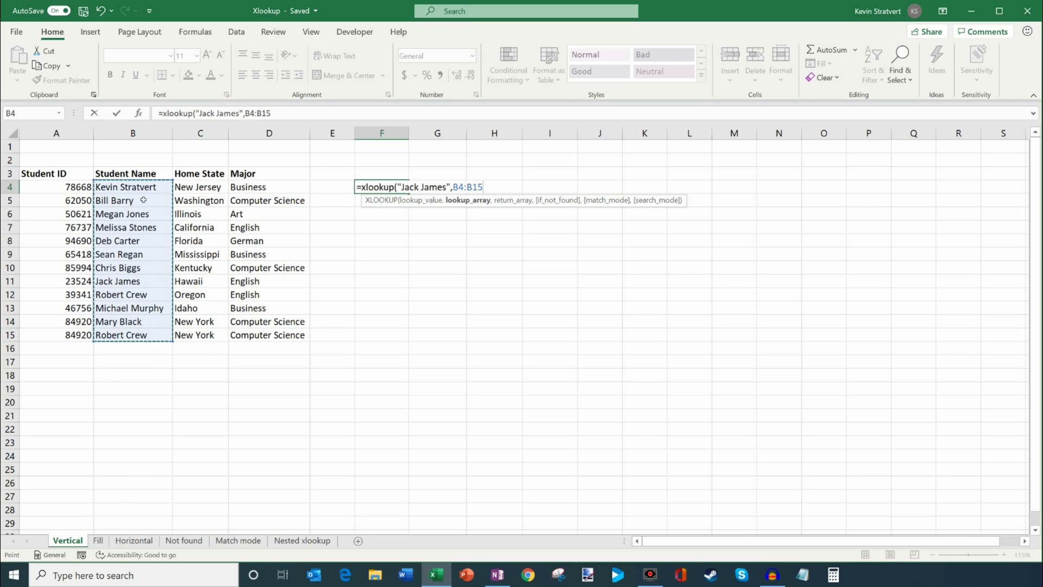
click(142, 133)
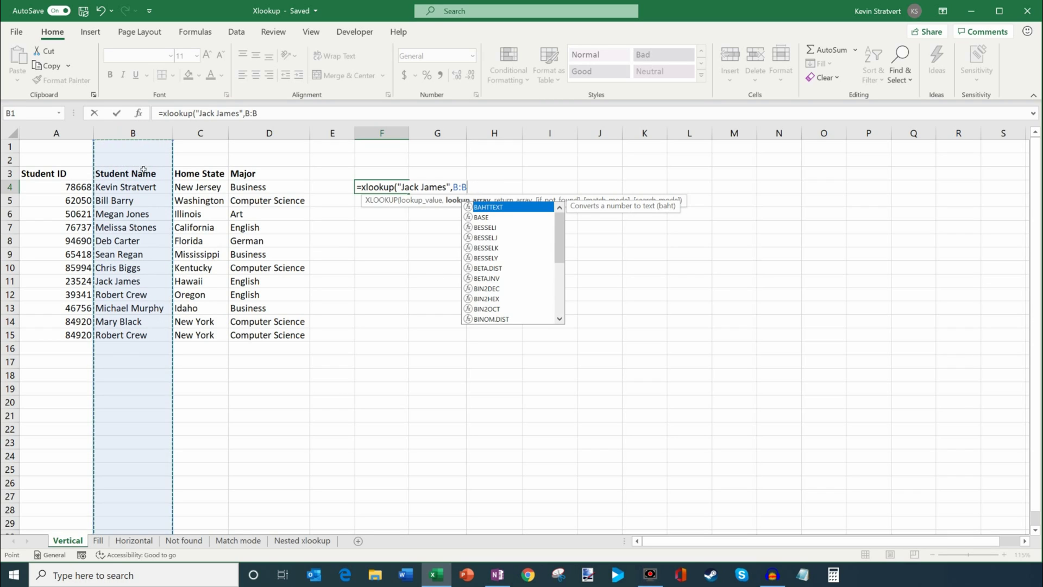
text(,)
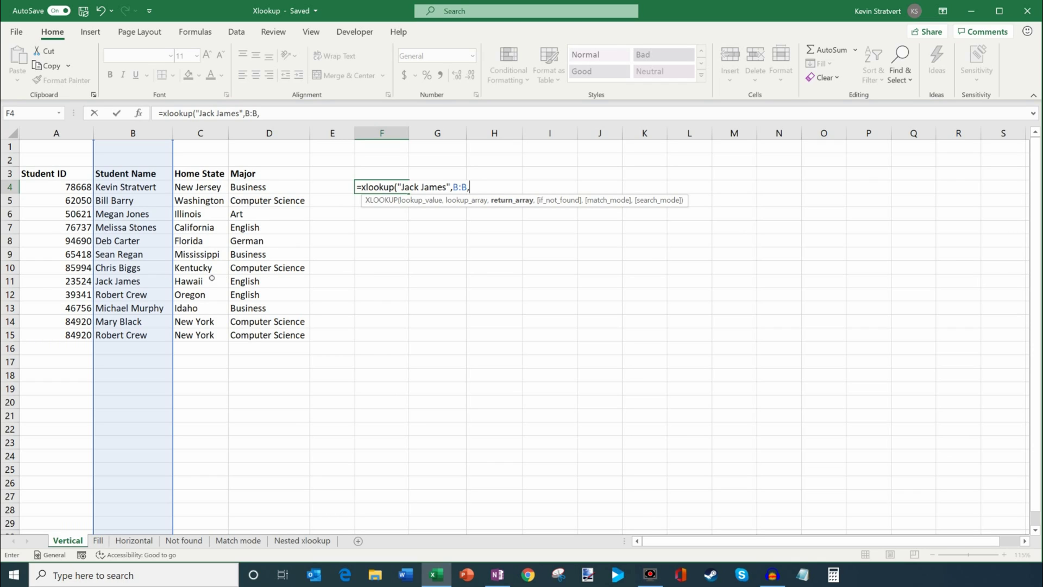
click(207, 136)
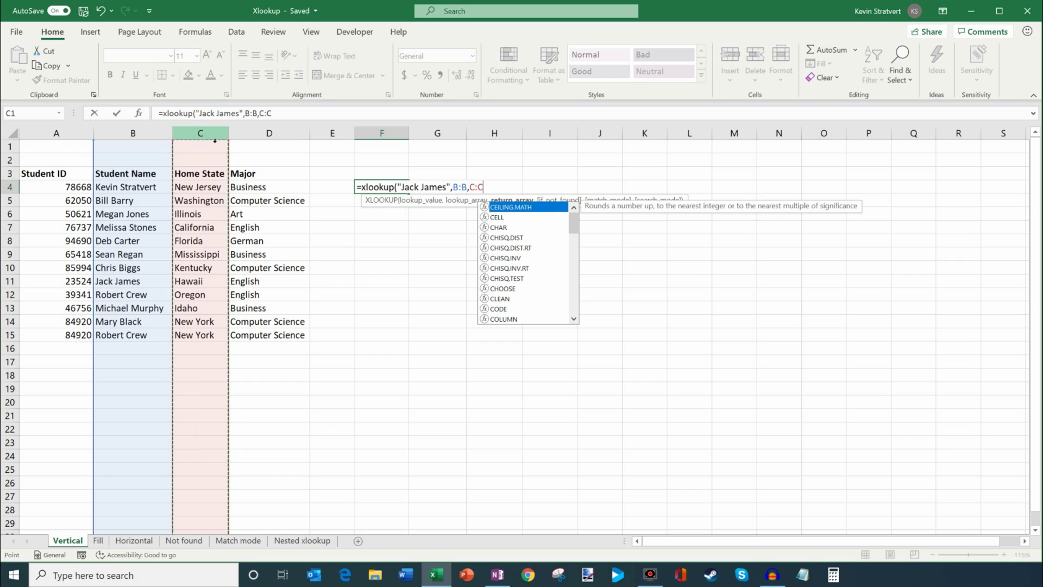
text())
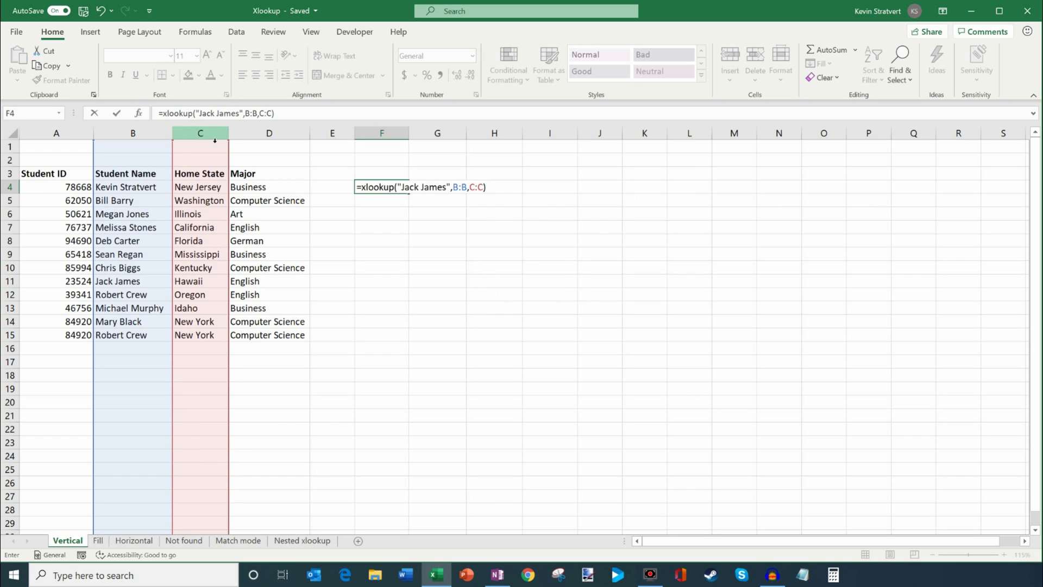
key(Return)
key(Up)
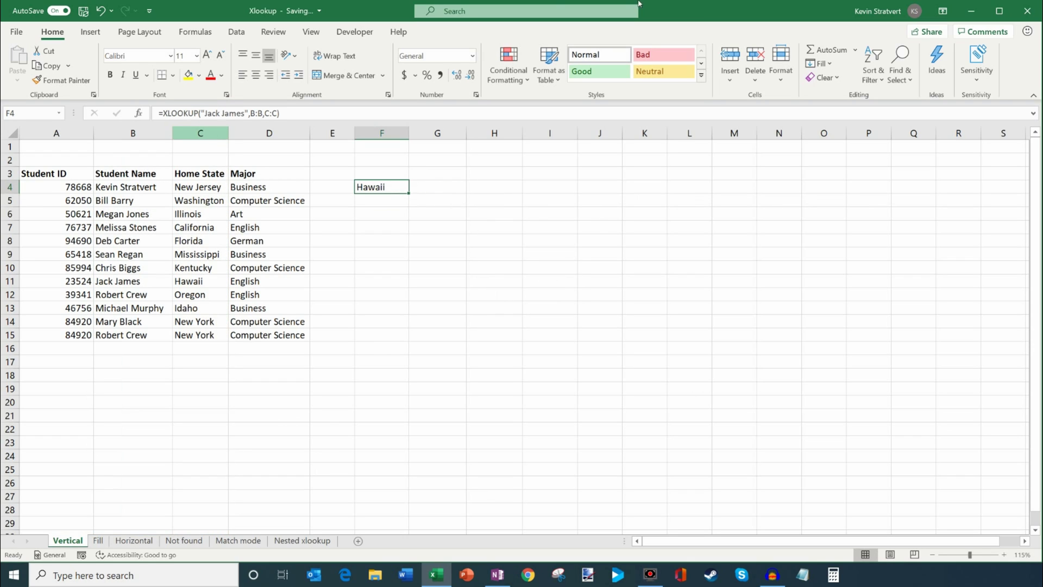
Step: Change F4's return range from C:C to D:D so it shows the major English
click(284, 113)
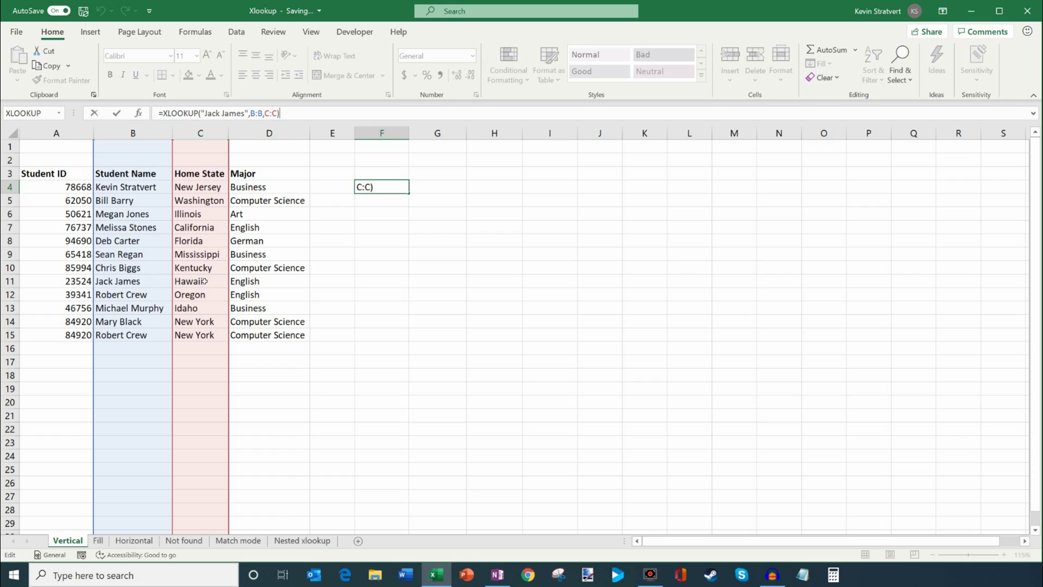
click(278, 114)
key(BackSpace)
key(BackSpace)
key(BackSpace)
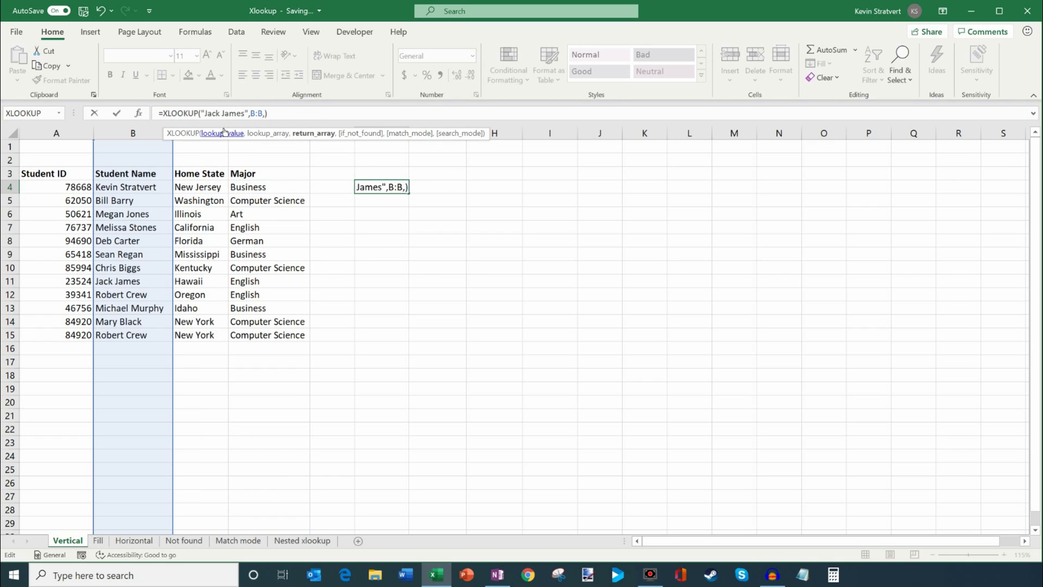
click(250, 127)
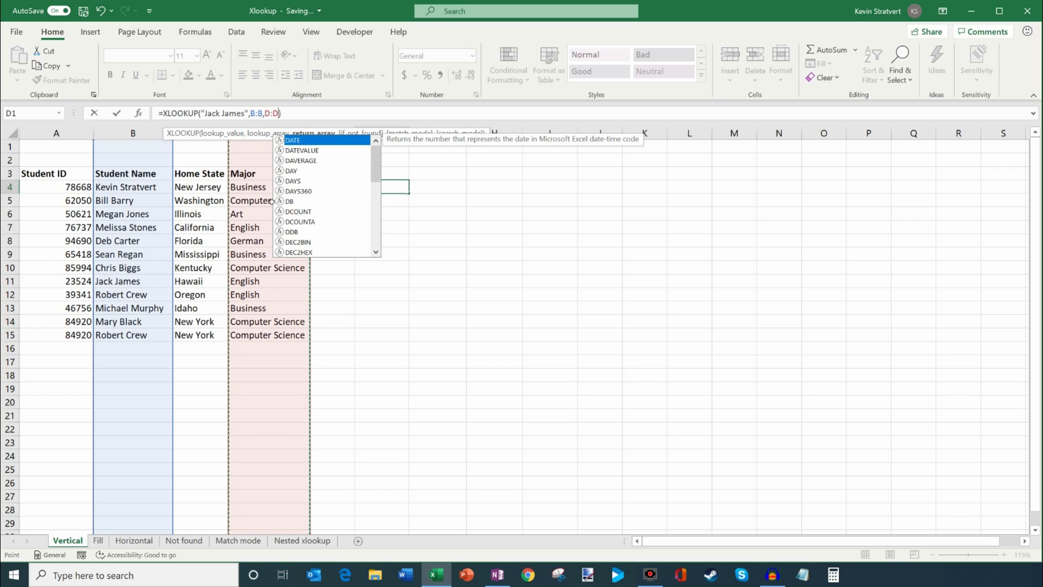
key(Return)
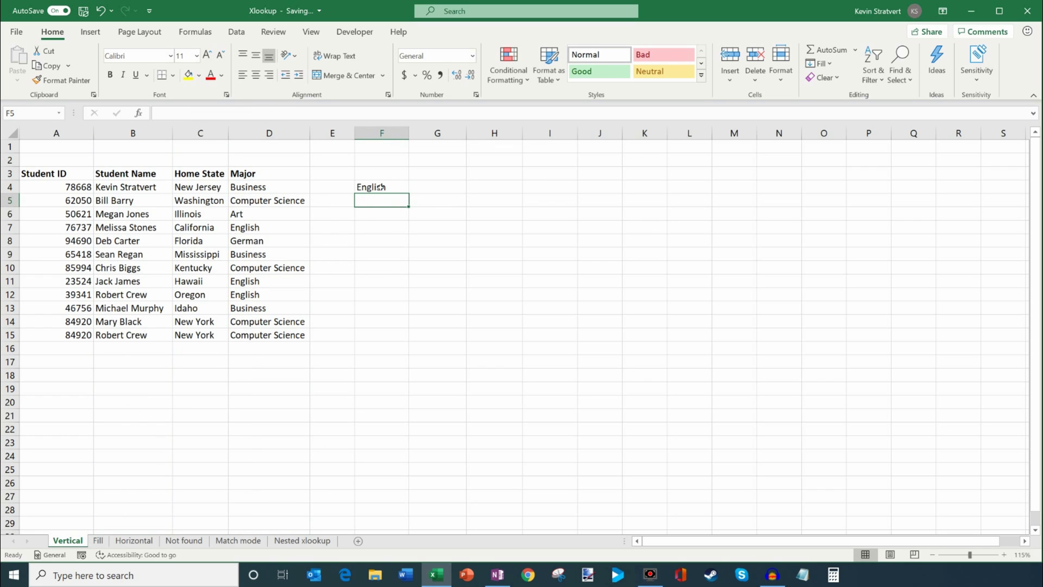
click(265, 283)
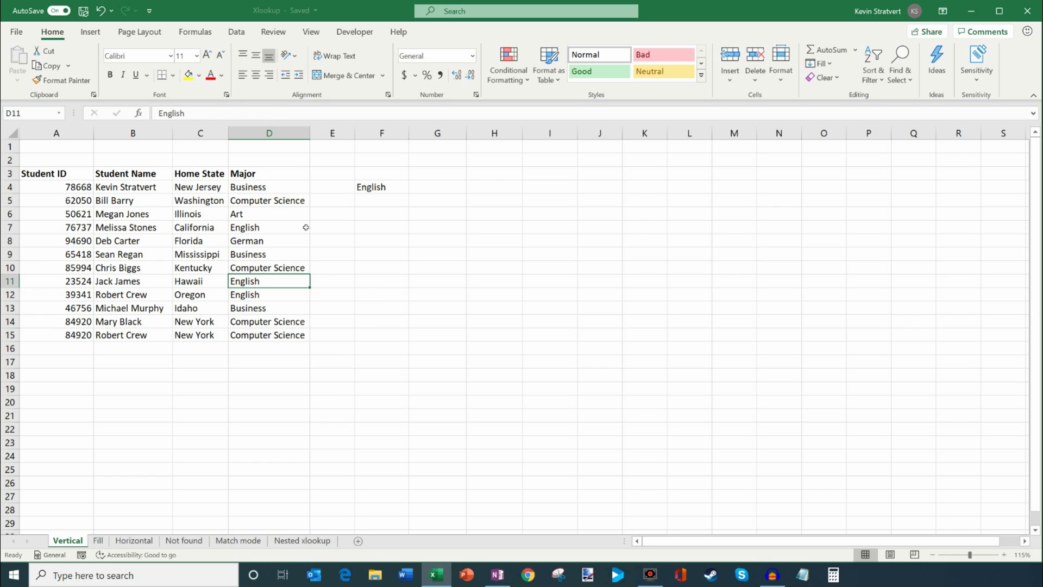
Step: Swap F4's return range to A:A so the lookup returns student ID 23524
click(380, 187)
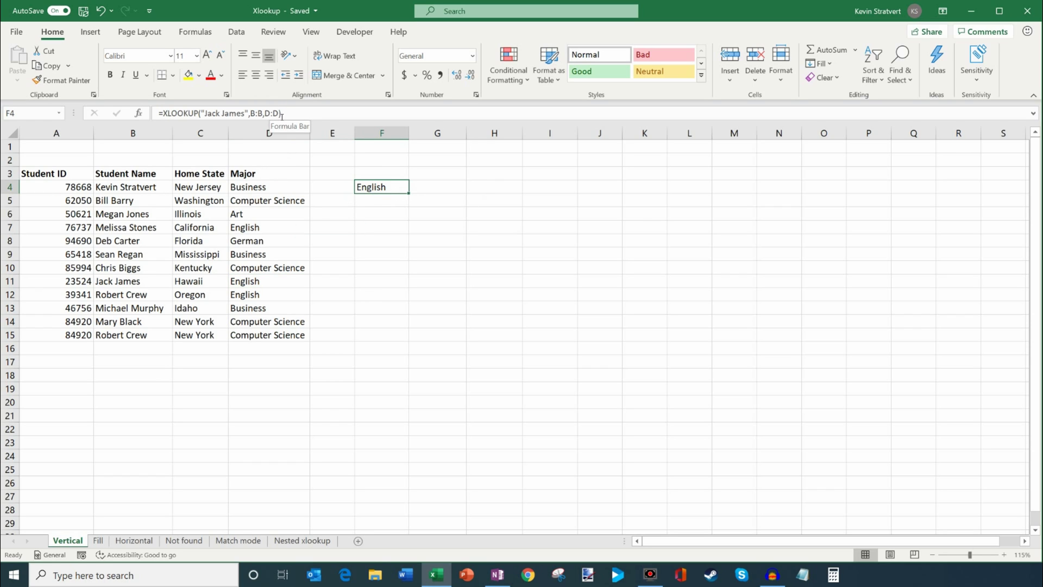
click(279, 113)
key(BackSpace)
key(BackSpace)
key(BackSpace)
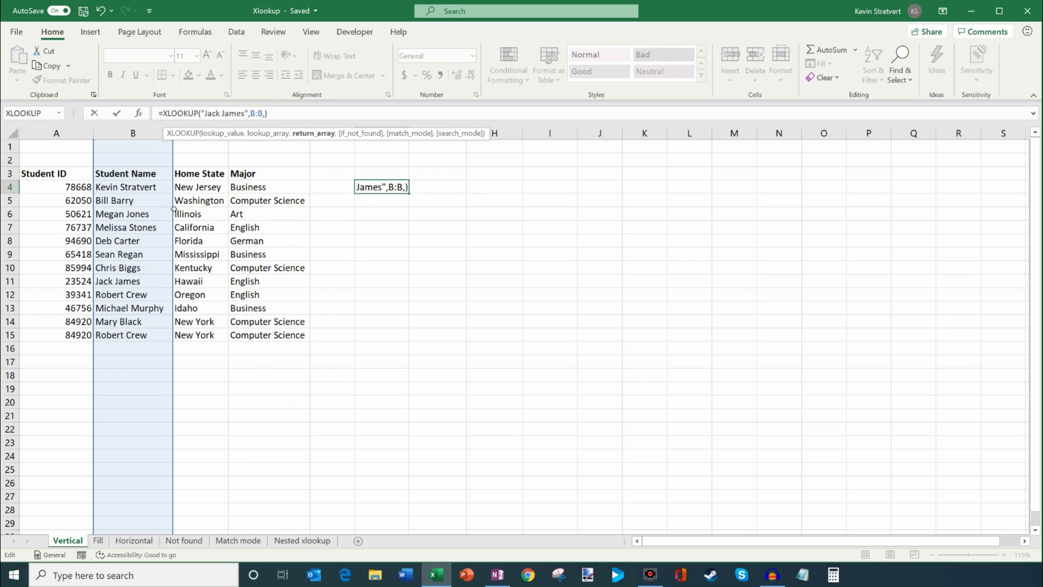
click(75, 140)
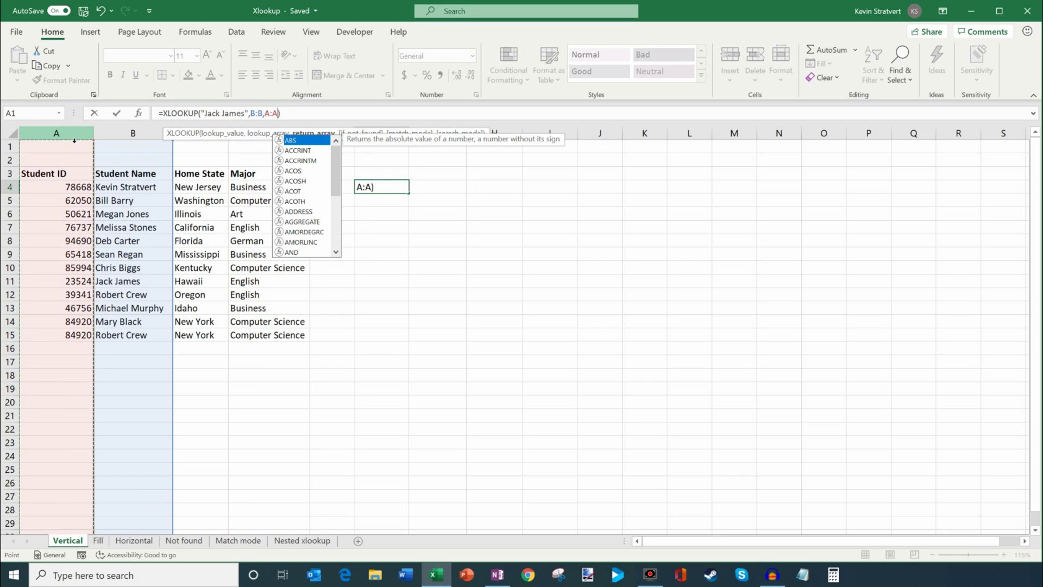
key(Return)
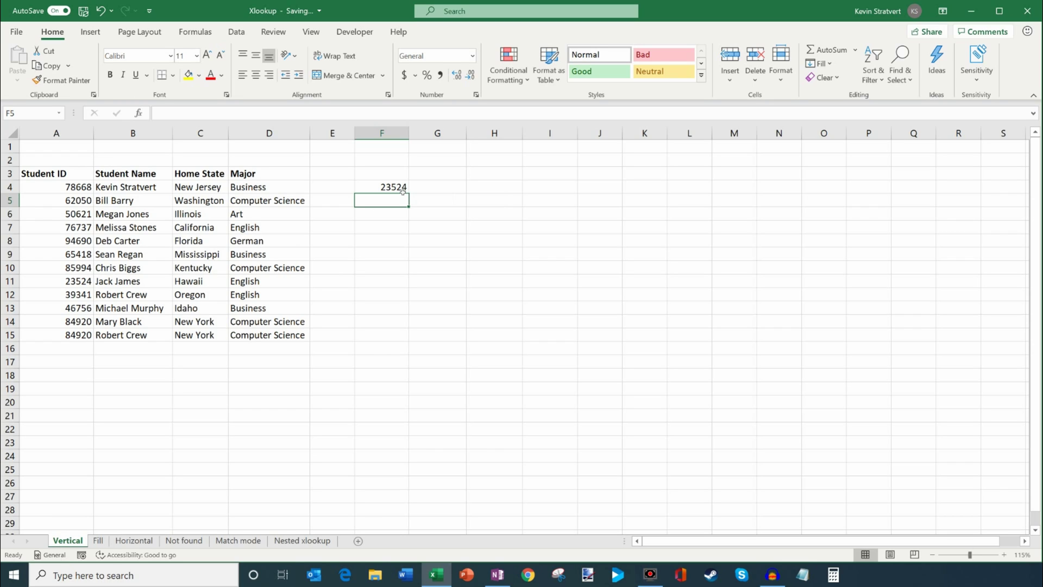
click(400, 190)
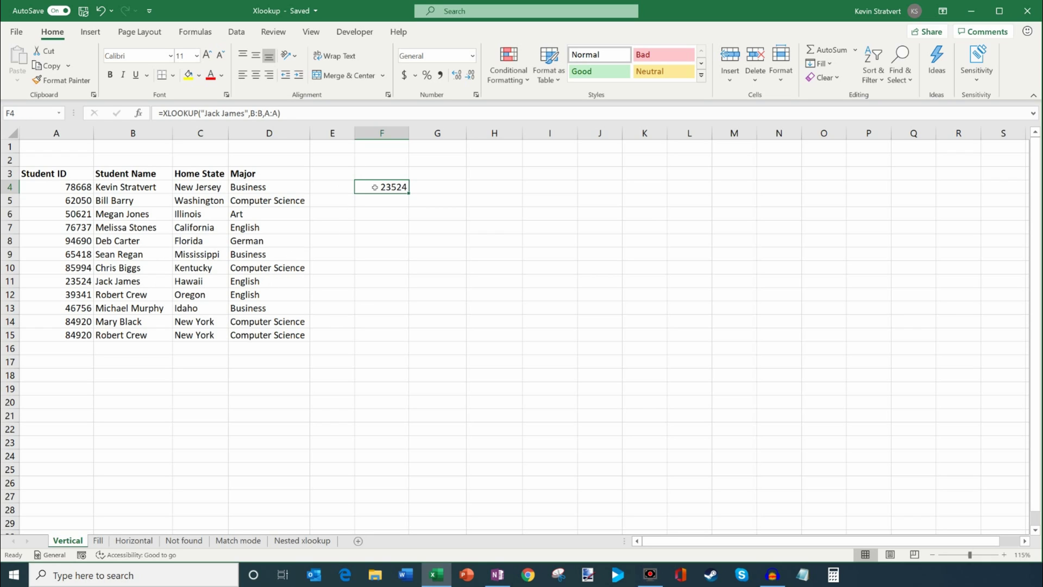
Step: Replace F4's return range with C:D so Hawaii and English spill into F4:G4
click(279, 113)
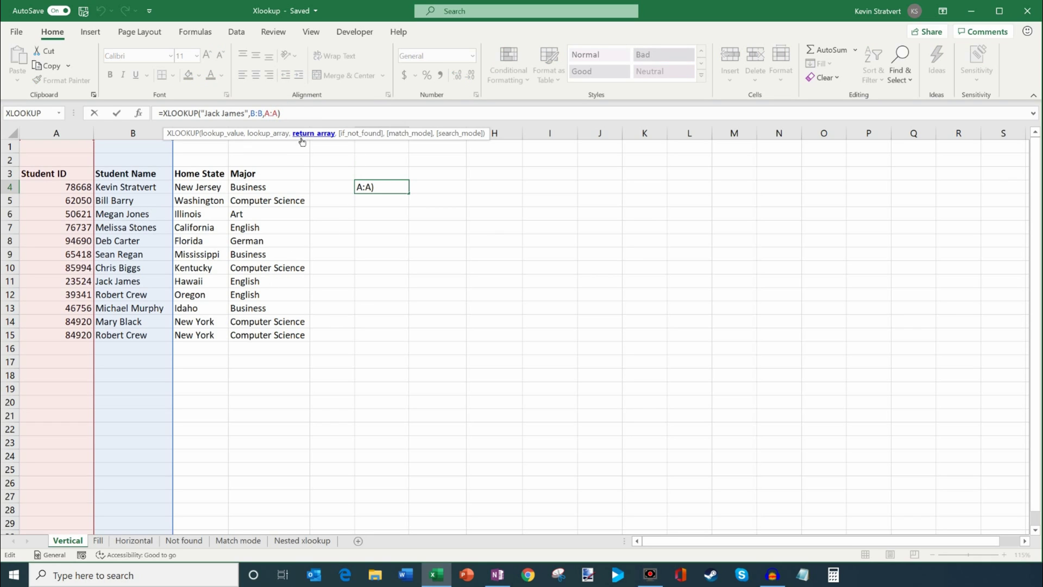
key(BackSpace)
key(BackSpace)
key(BackSpace)
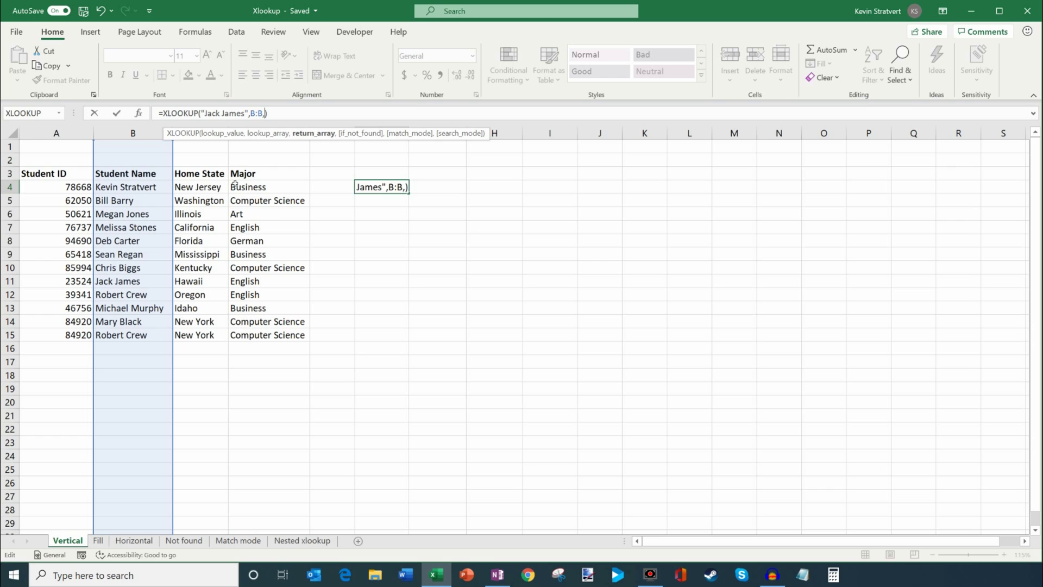
drag(206, 133, 261, 133)
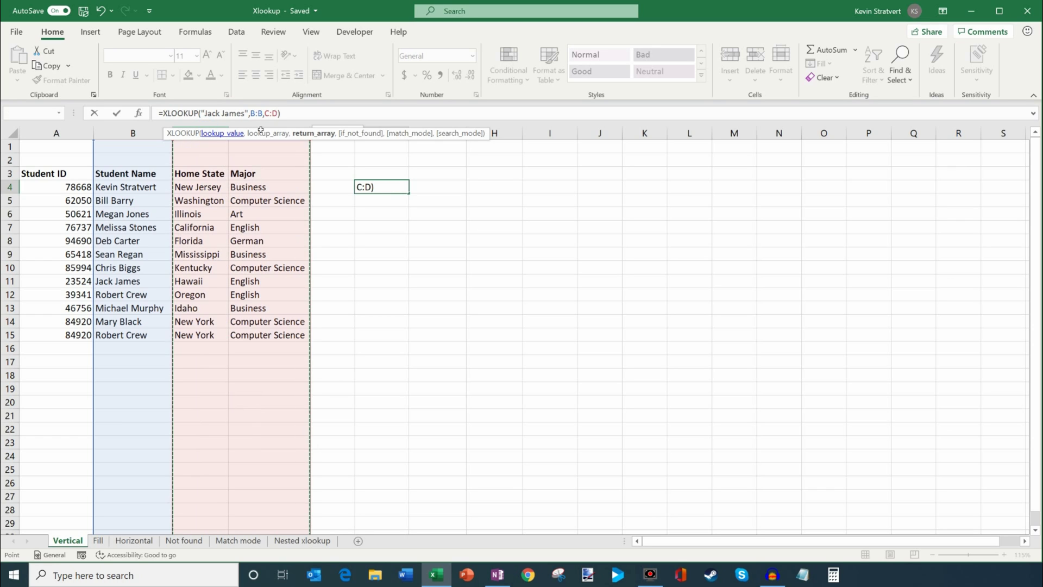
key(Return)
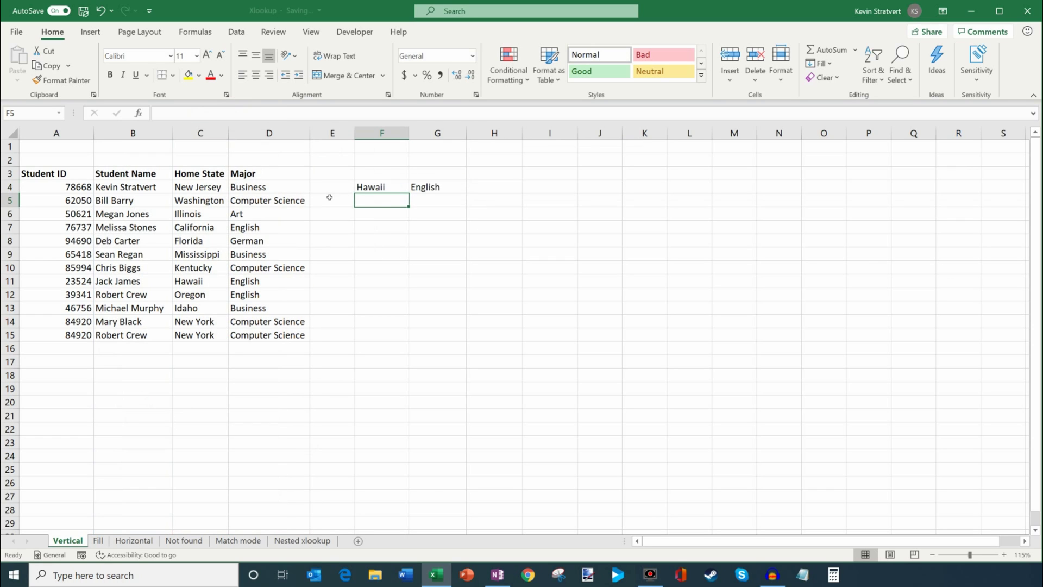
click(381, 187)
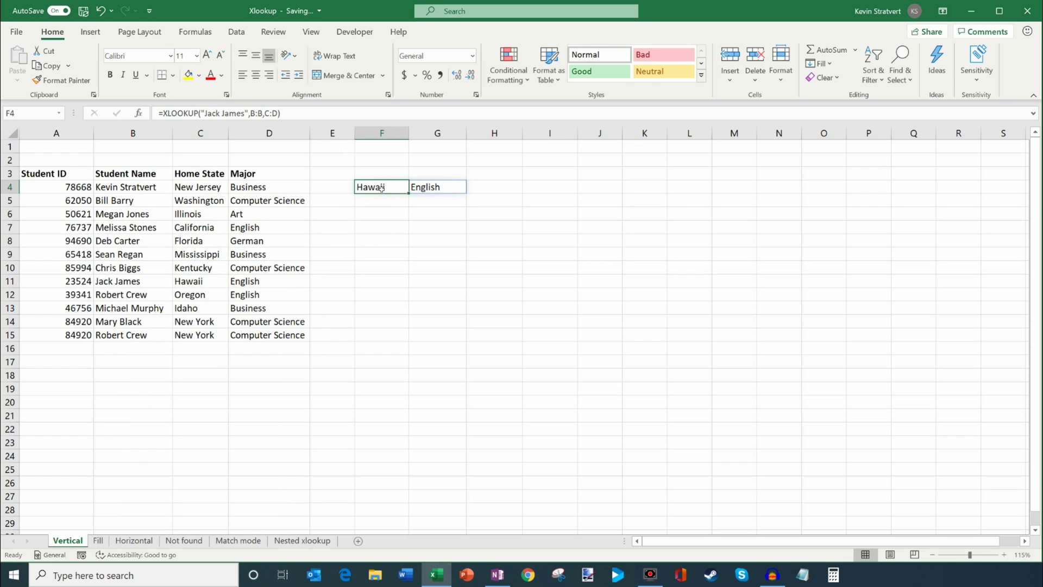
click(438, 190)
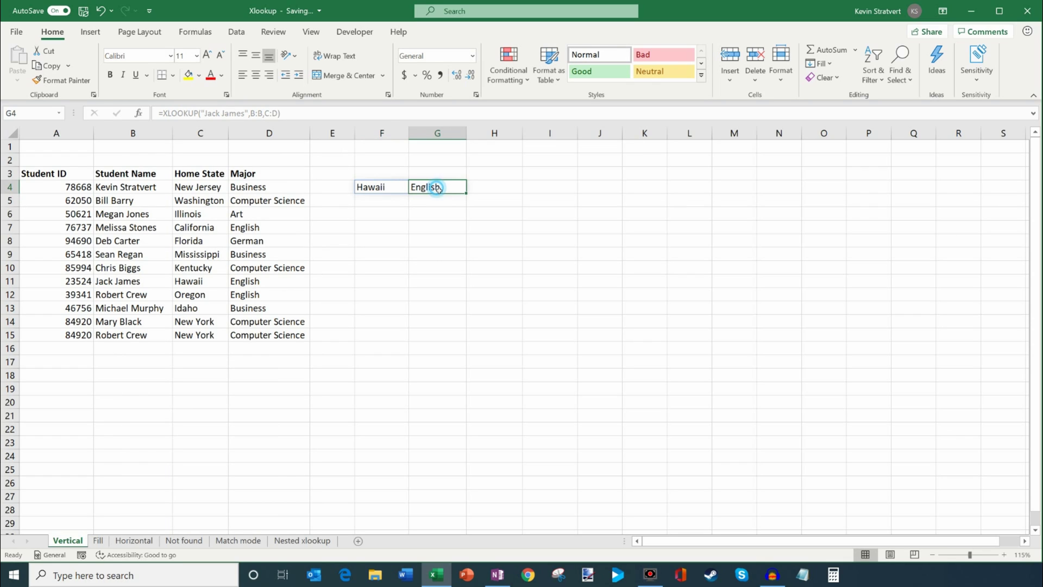
click(400, 191)
drag(380, 186, 430, 187)
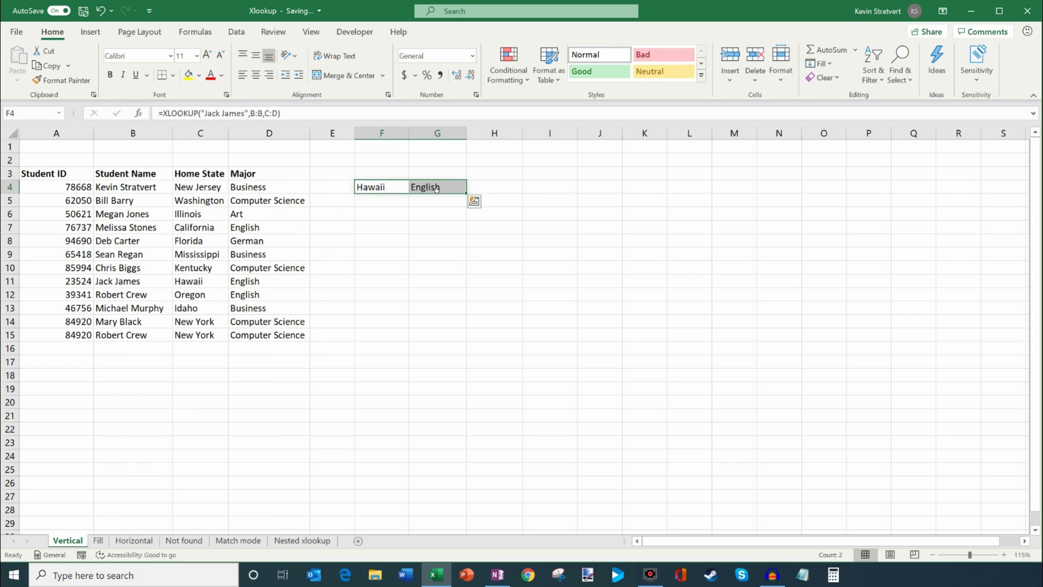
click(396, 187)
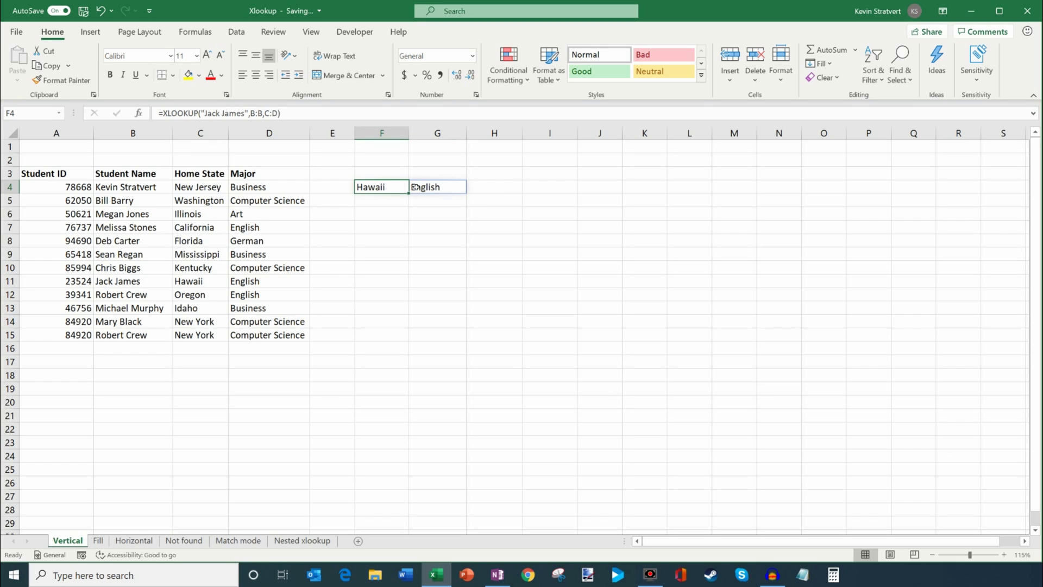
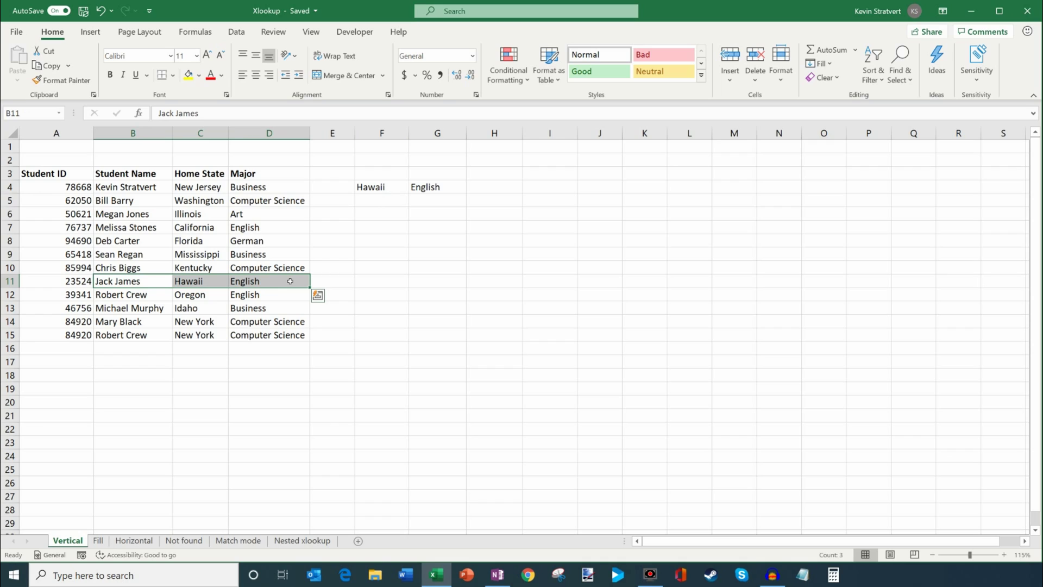
Step: On the Fill sheet, start an XLOOKUP in B2 using the name in A2 as the lookup value
click(97, 540)
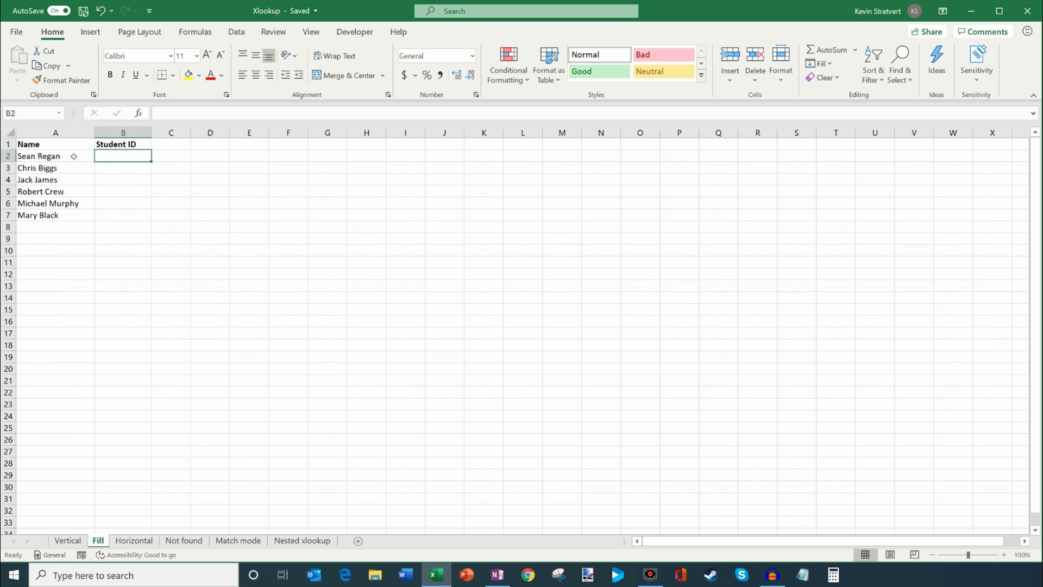
drag(71, 156, 70, 216)
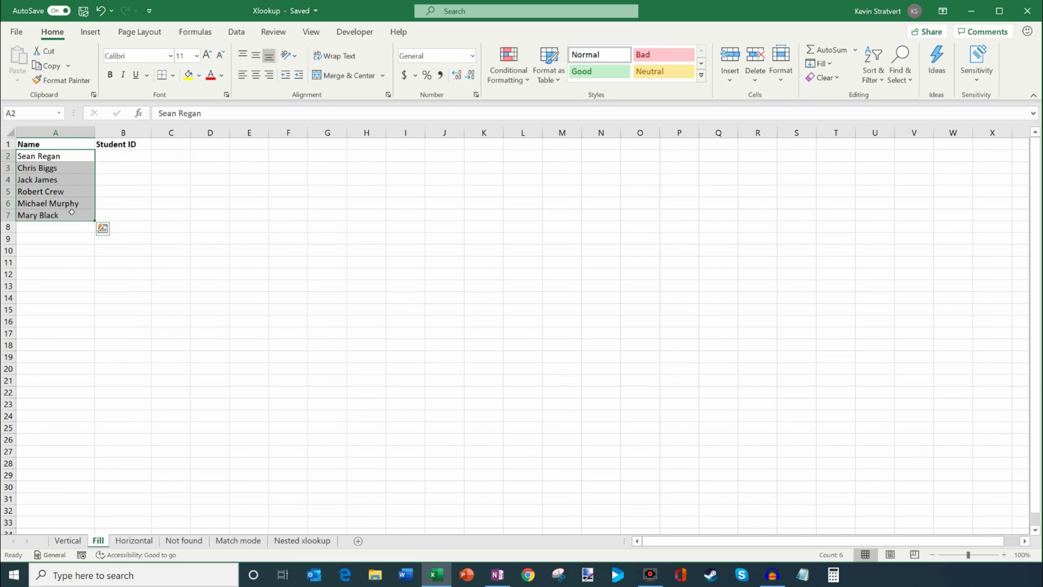
click(136, 161)
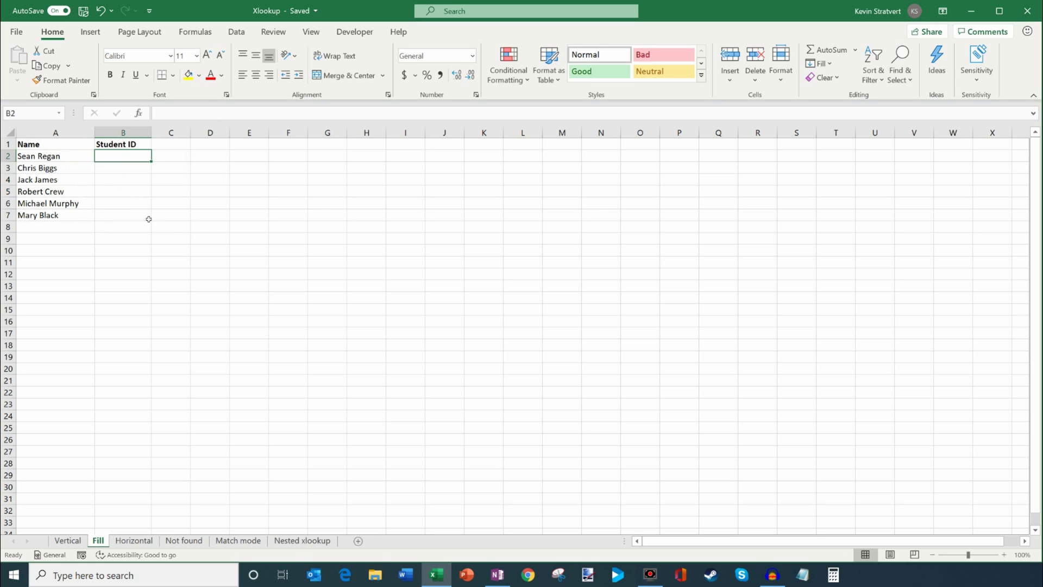
text(=x)
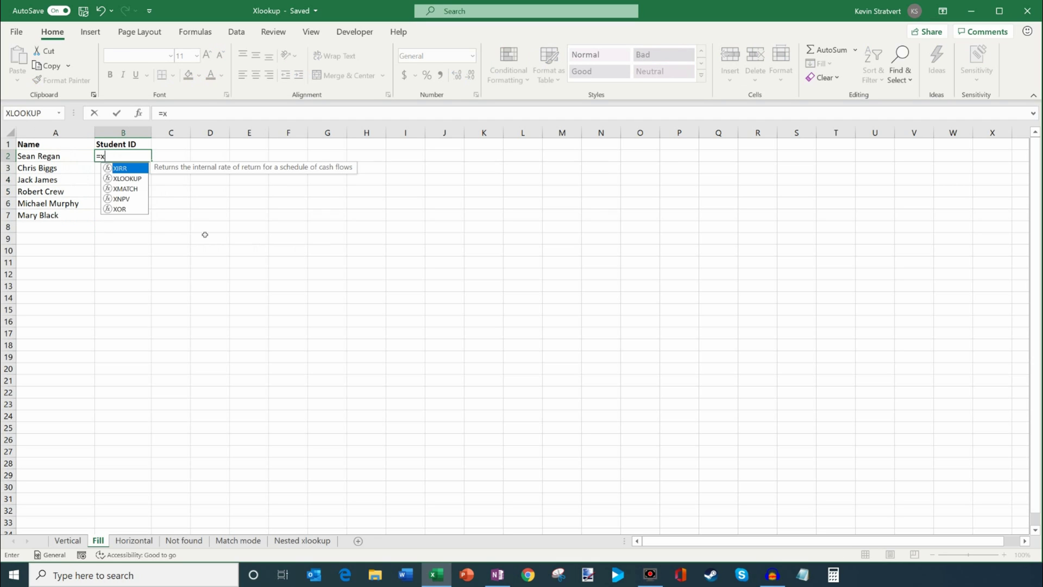
text(lookup()
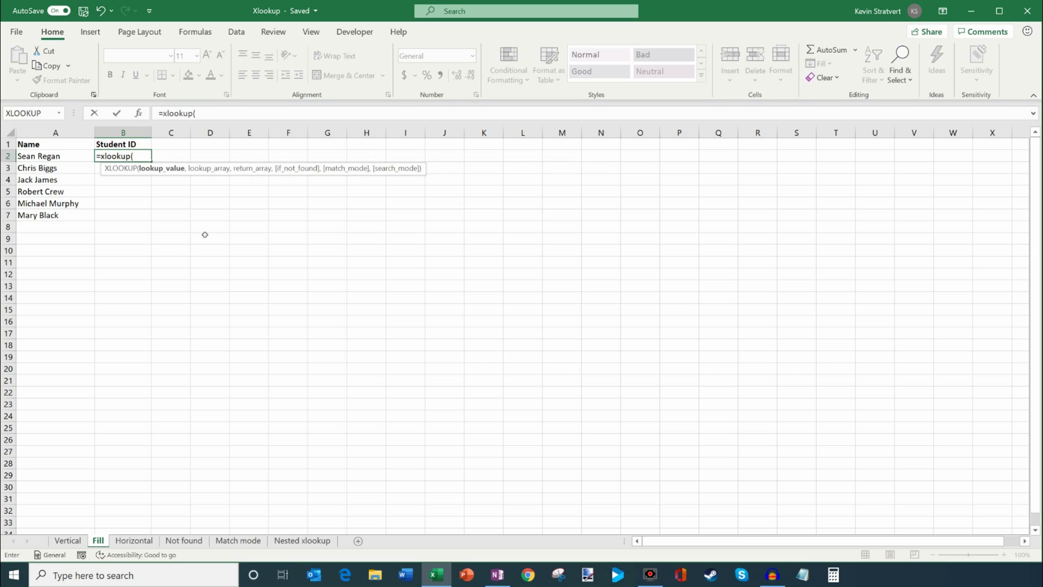
click(66, 158)
text(,)
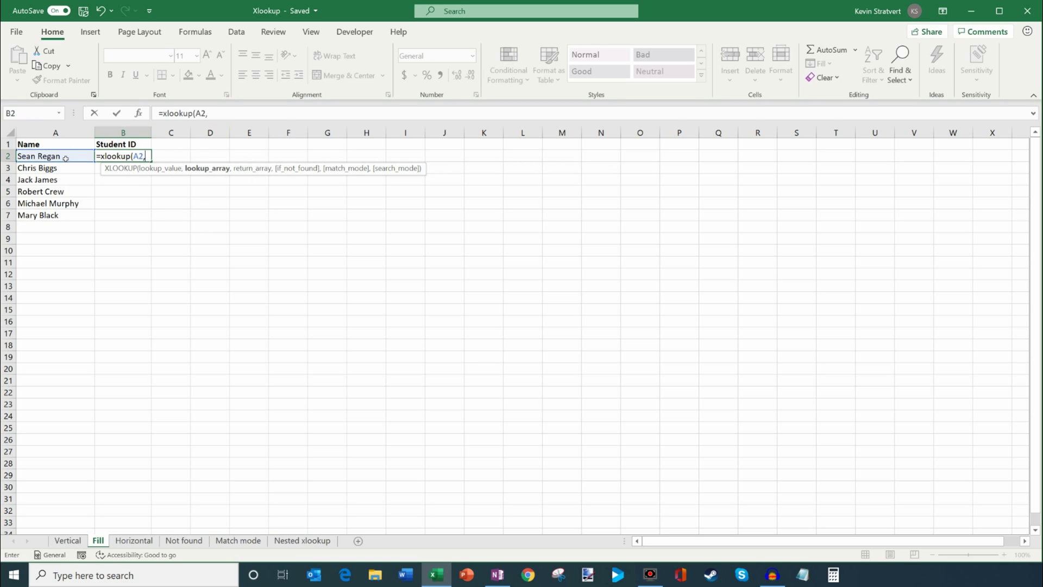
Step: Complete it as =XLOOKUP(A2,Vertical!B:B,Vertical!A:A), returning student ID 65418
click(63, 540)
click(139, 137)
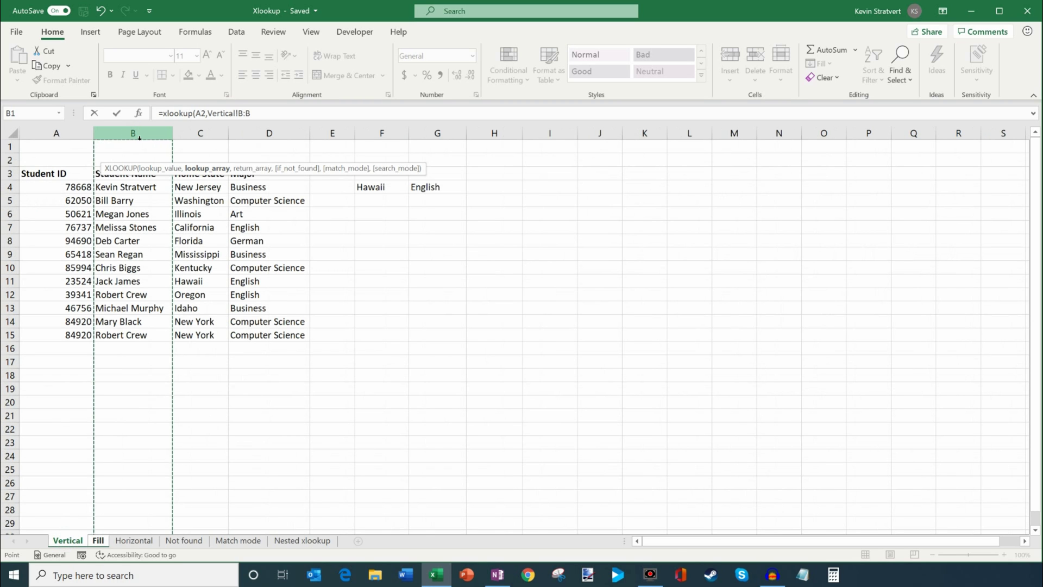
text(,)
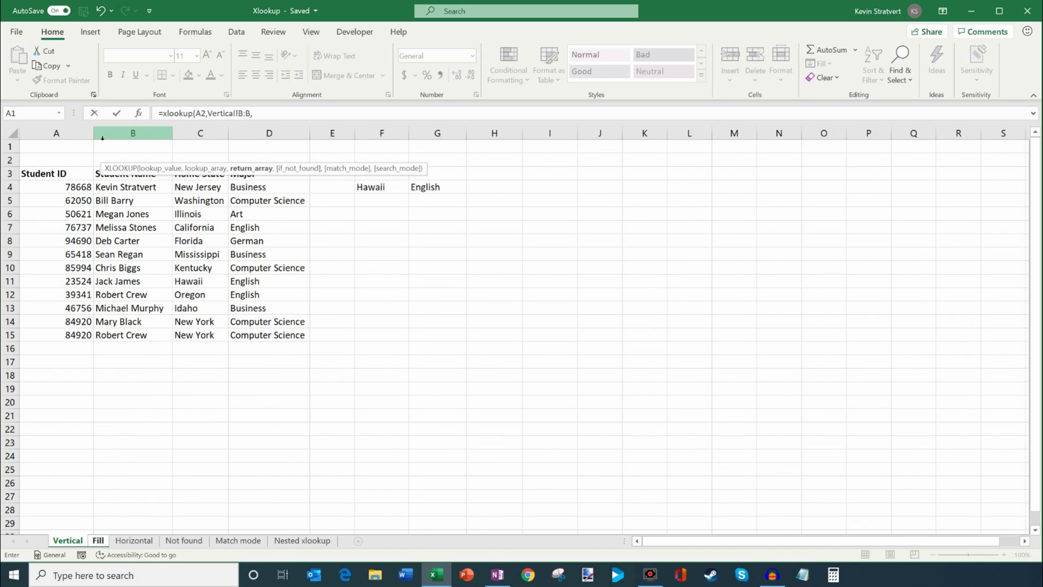
click(73, 138)
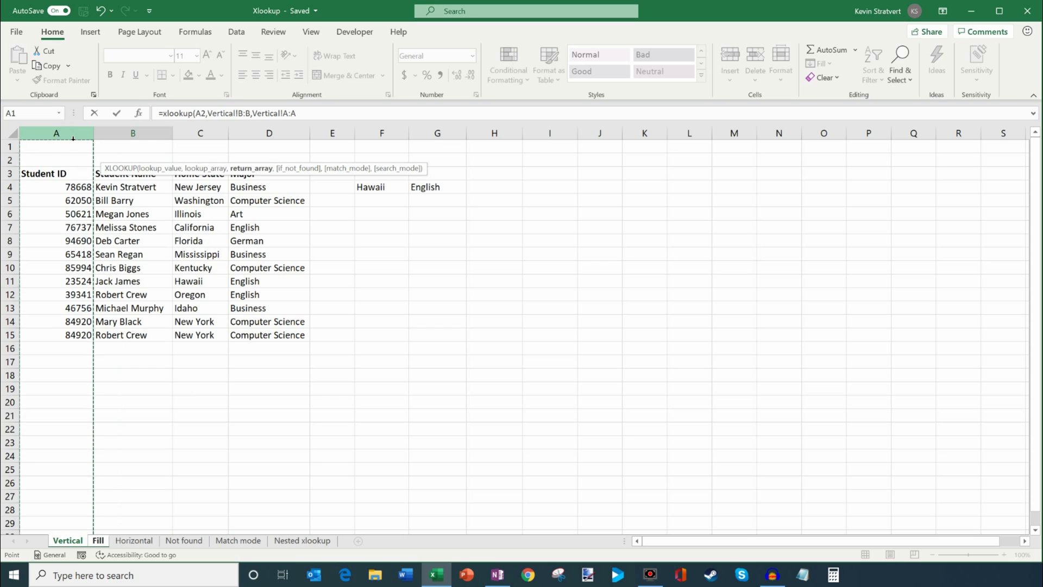
text())
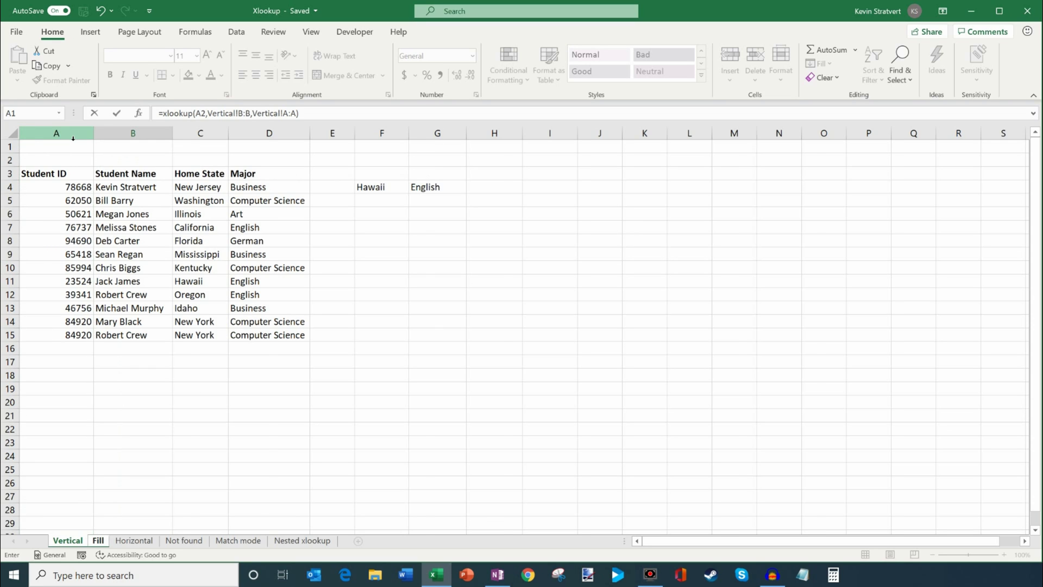
key(Return)
click(96, 158)
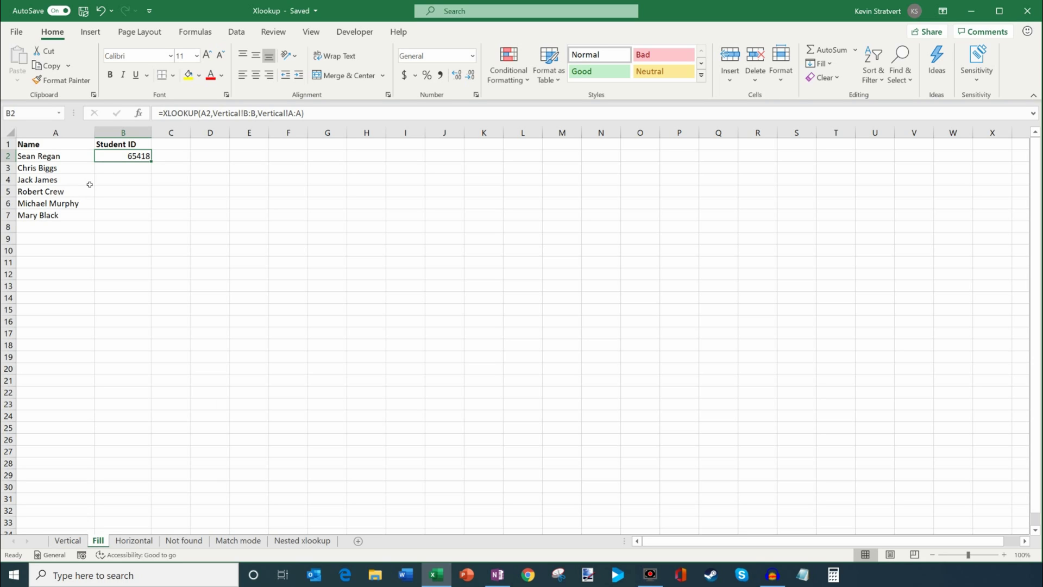
Step: Fill B2's XLOOKUP down to B7 and check the six returned IDs, ending with 84920
double_click(154, 166)
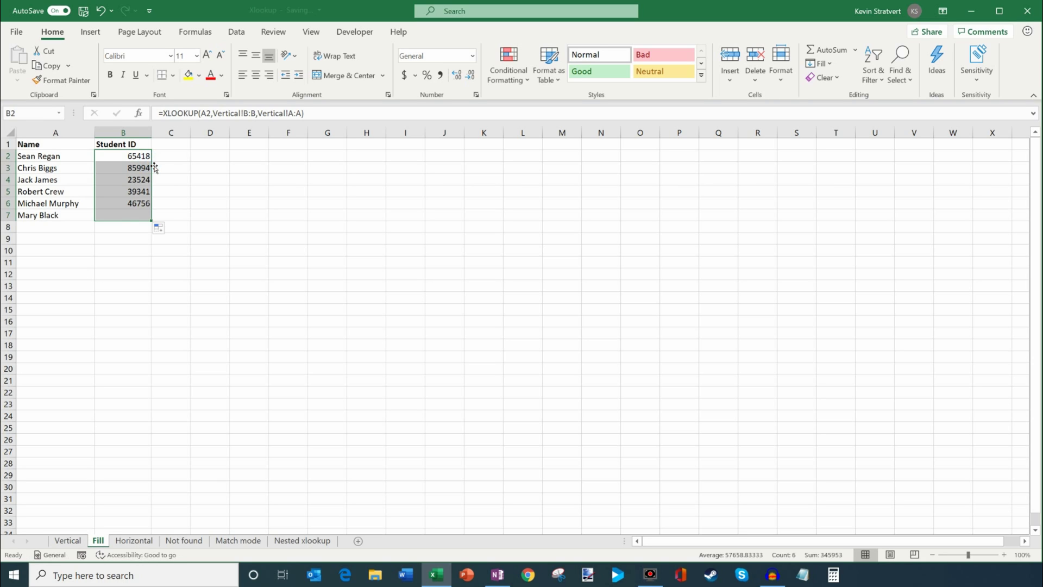
drag(78, 156, 82, 219)
drag(126, 160, 129, 217)
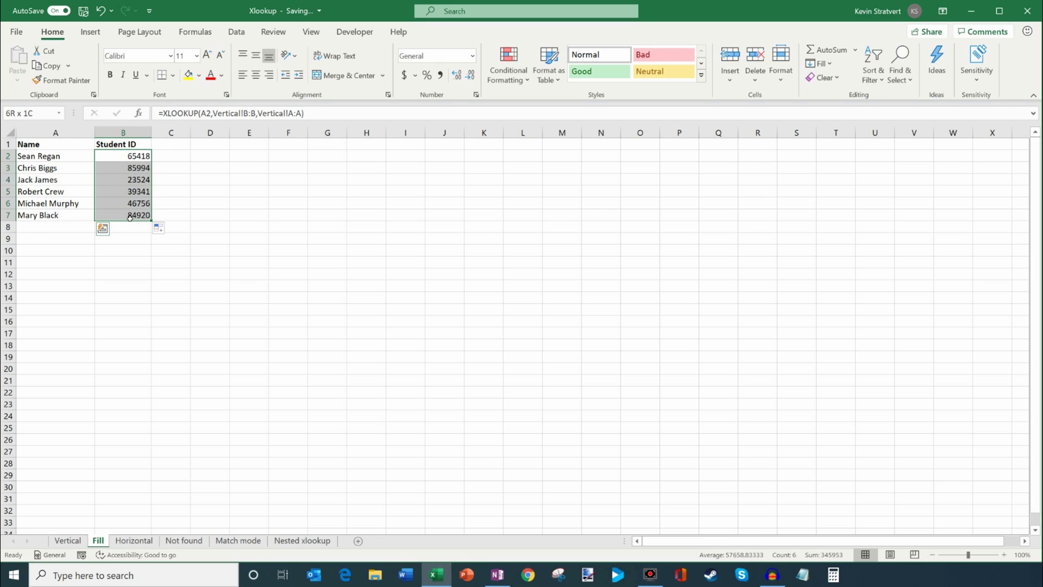
click(38, 157)
click(38, 168)
click(39, 180)
click(39, 192)
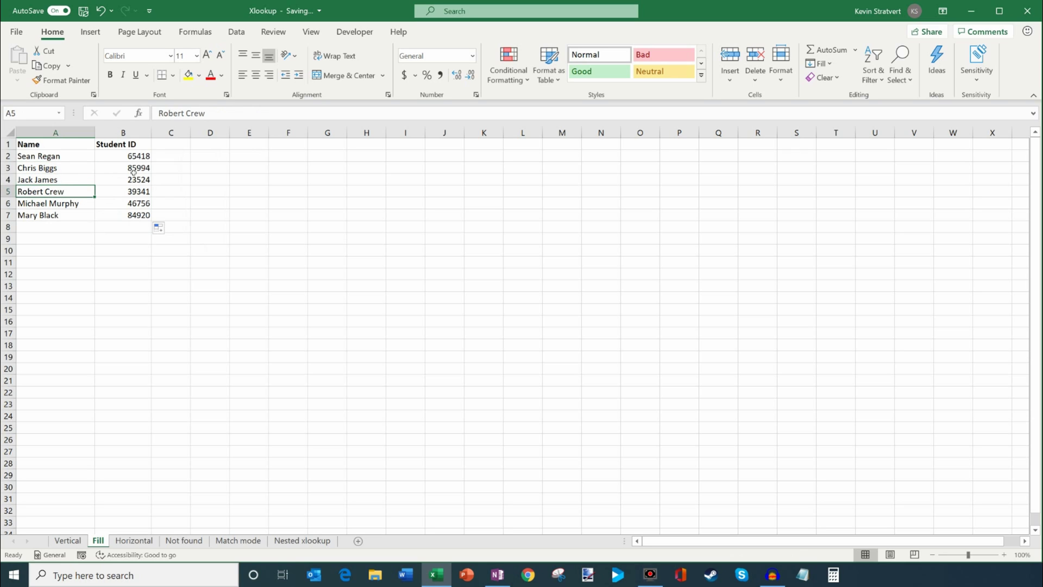
drag(135, 162, 138, 219)
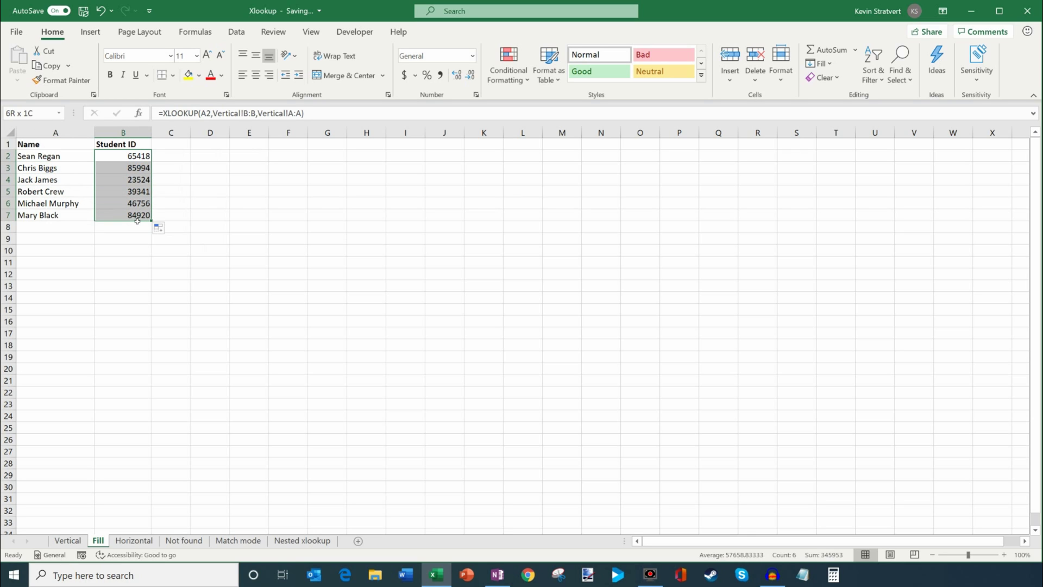
click(138, 217)
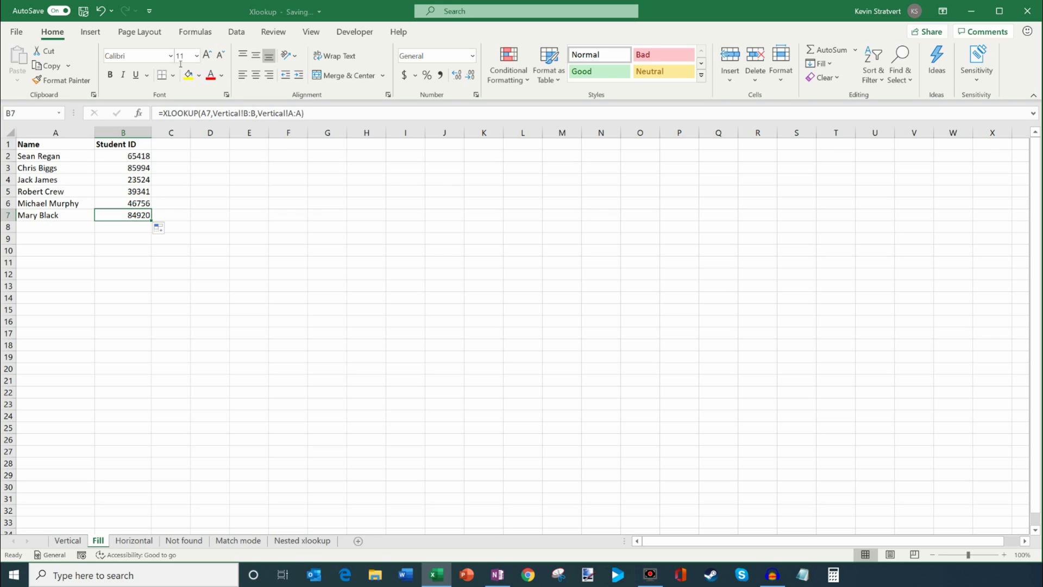
Step: View the Horizontal sheet's across-row student records and compare them with the Vertical sheet's table
click(135, 541)
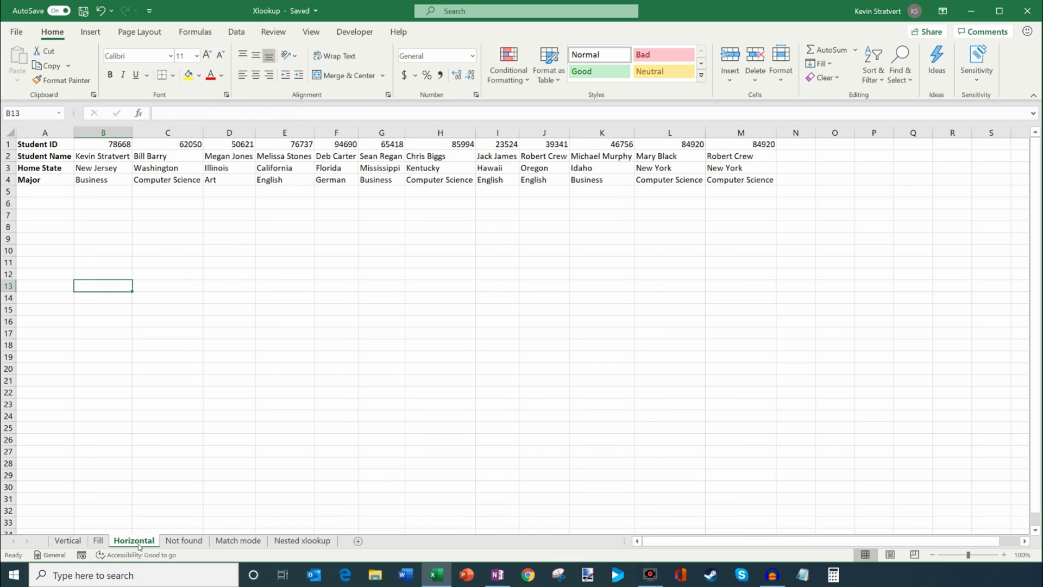
drag(40, 143, 761, 182)
click(740, 179)
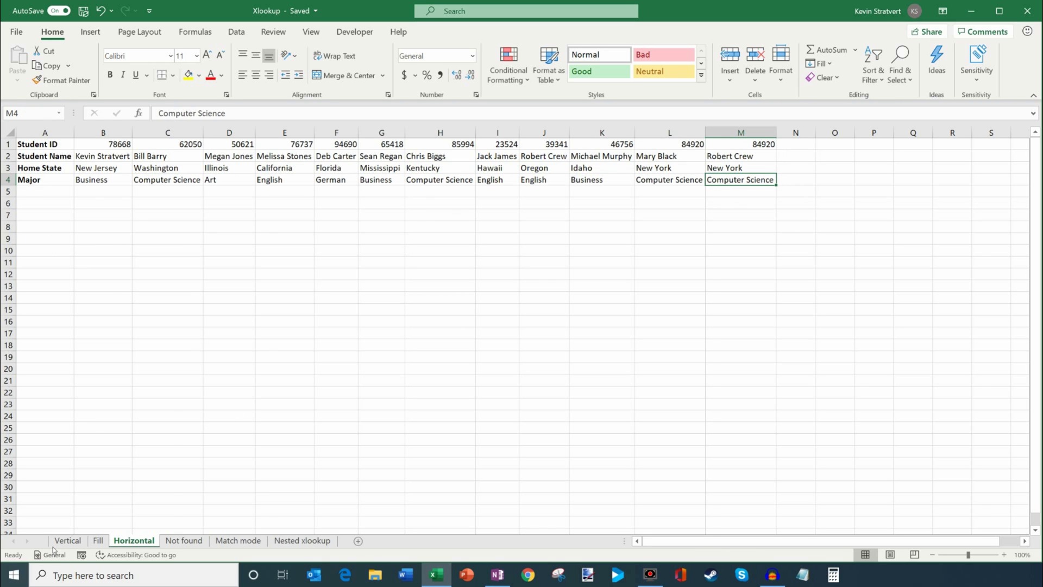
click(64, 540)
drag(60, 174, 287, 336)
click(287, 337)
drag(55, 174, 71, 335)
click(69, 189)
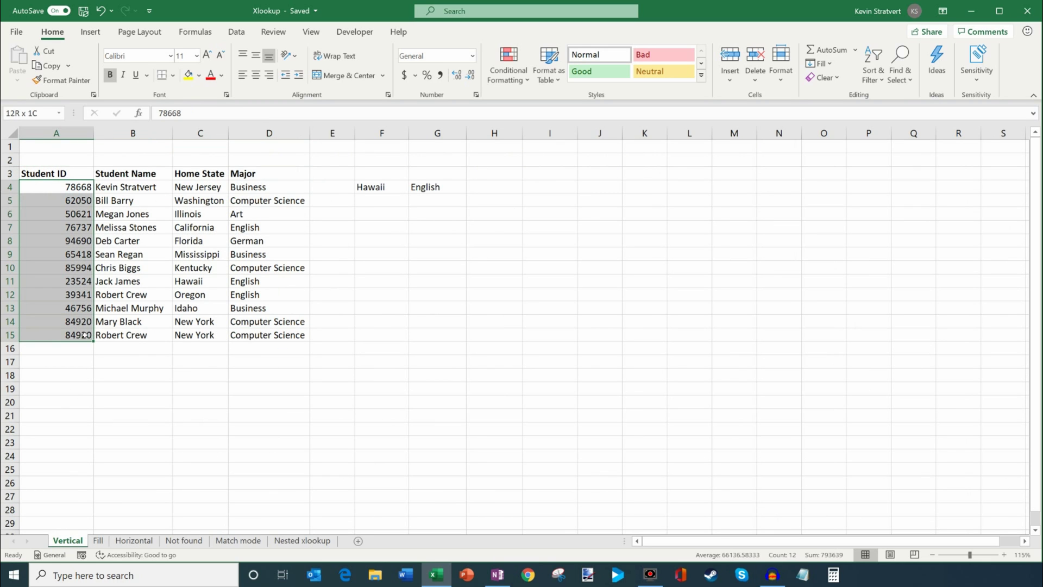
Step: Back on the Horizontal sheet, start an XLOOKUP in A6 with a student's name as lookup value
click(134, 540)
drag(54, 143, 54, 181)
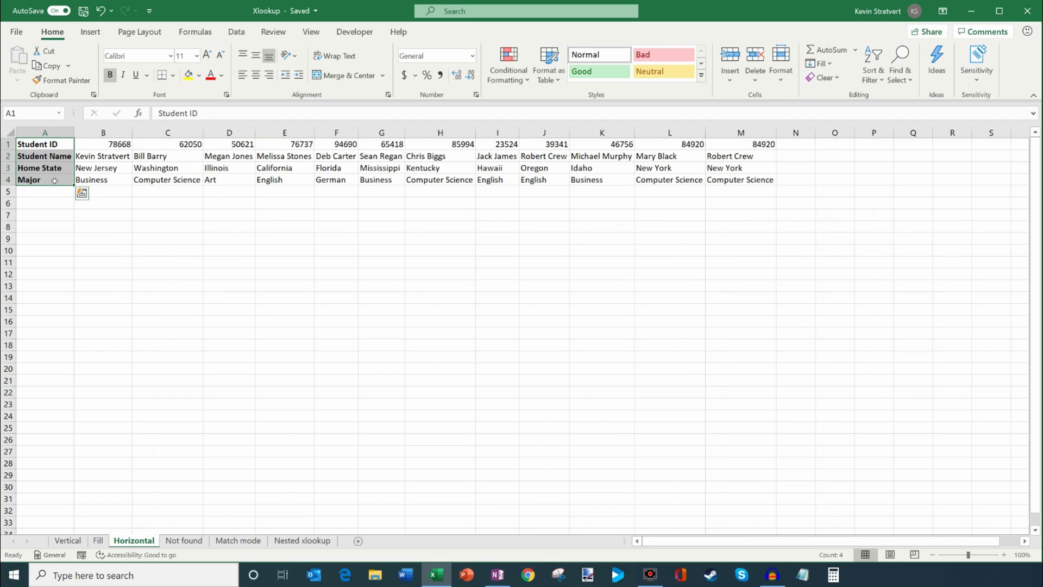
drag(54, 144, 750, 182)
click(749, 182)
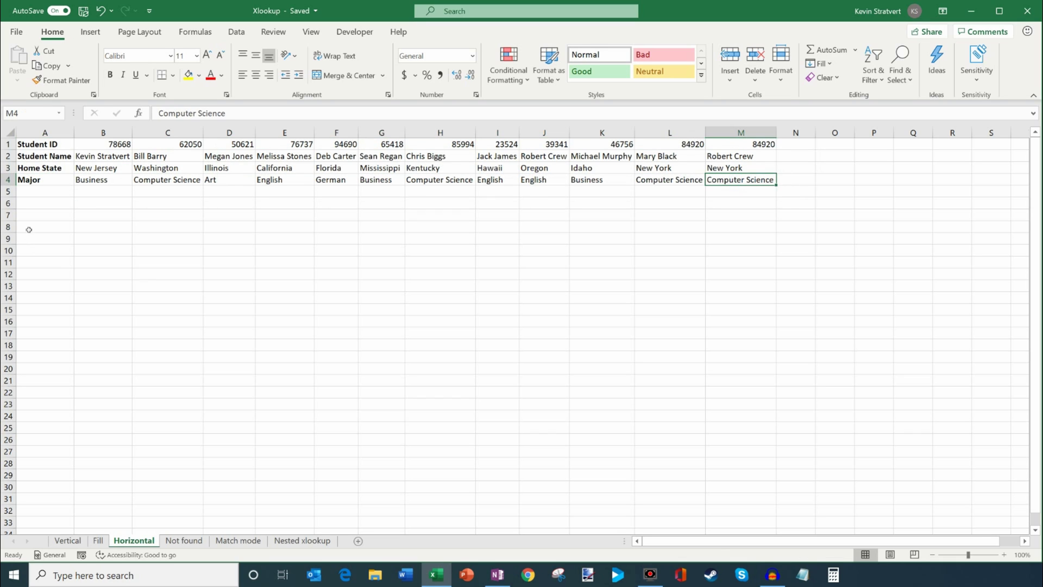
click(51, 202)
text(=)
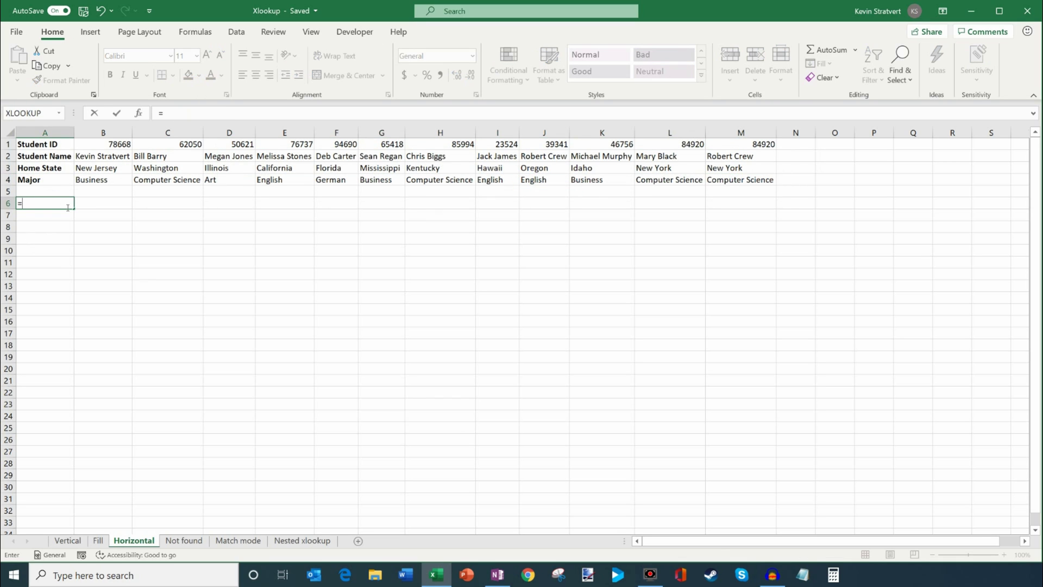
text(xlookup()
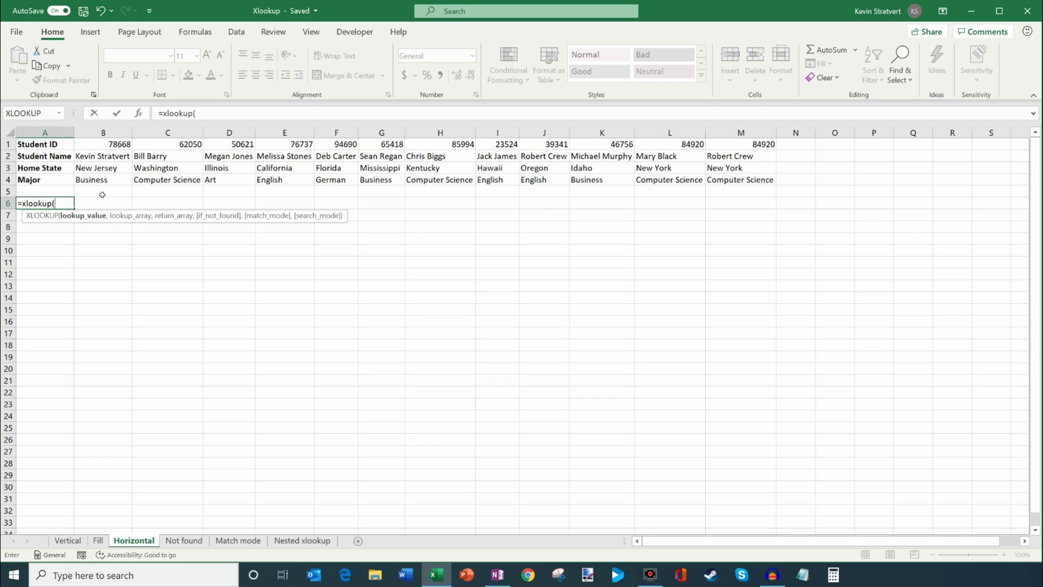
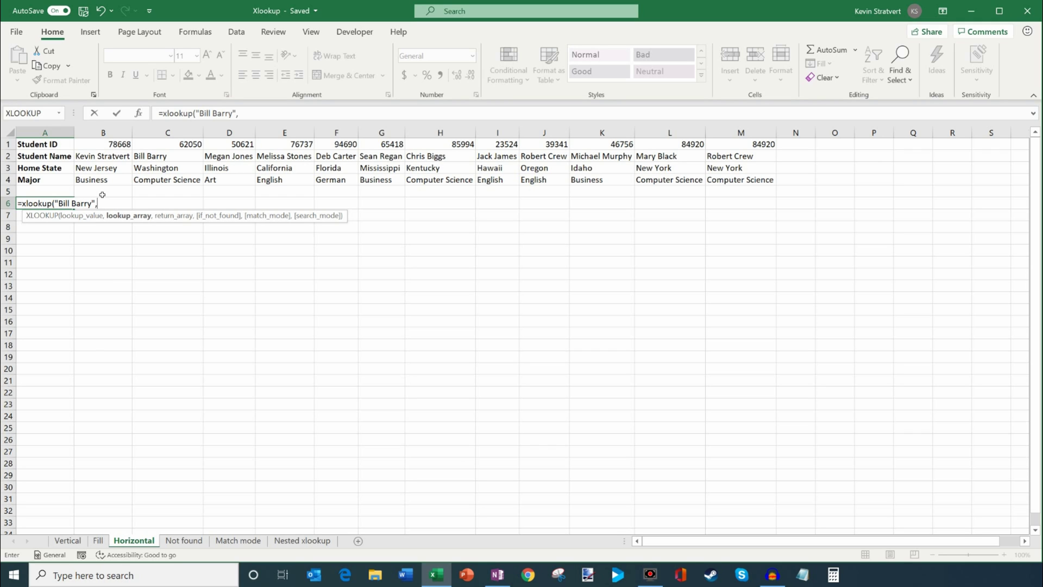
Step: Finish A6's XLOOKUP with lookup row 2:2 and return row 4:4, giving Computer Science
click(13, 156)
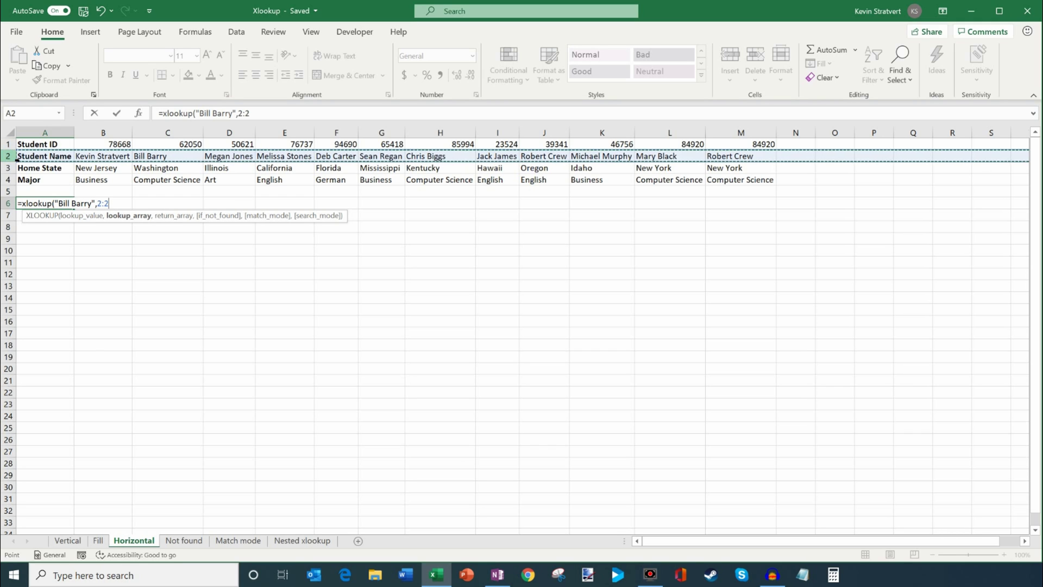
text(,)
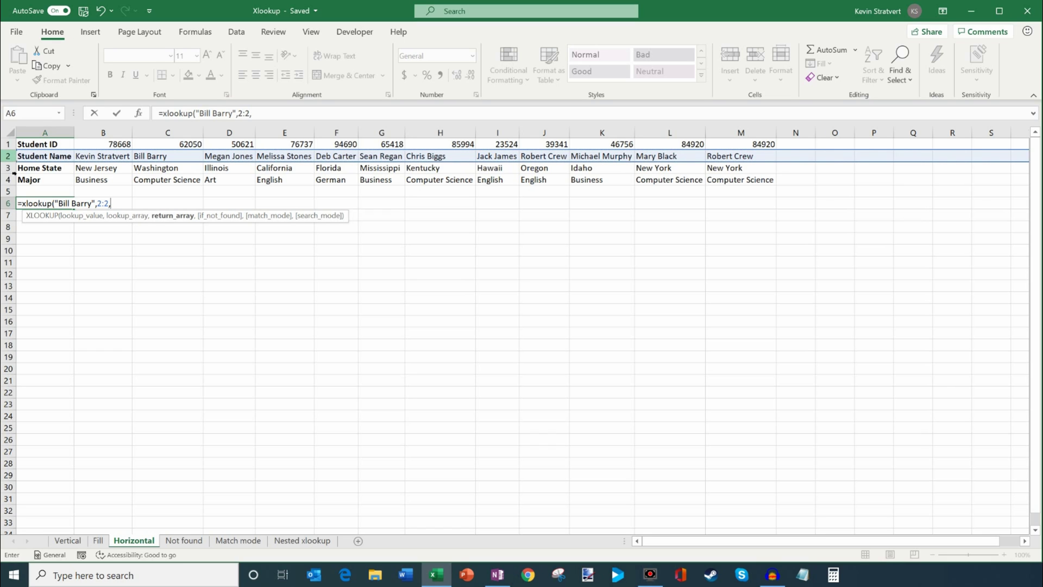
click(12, 181)
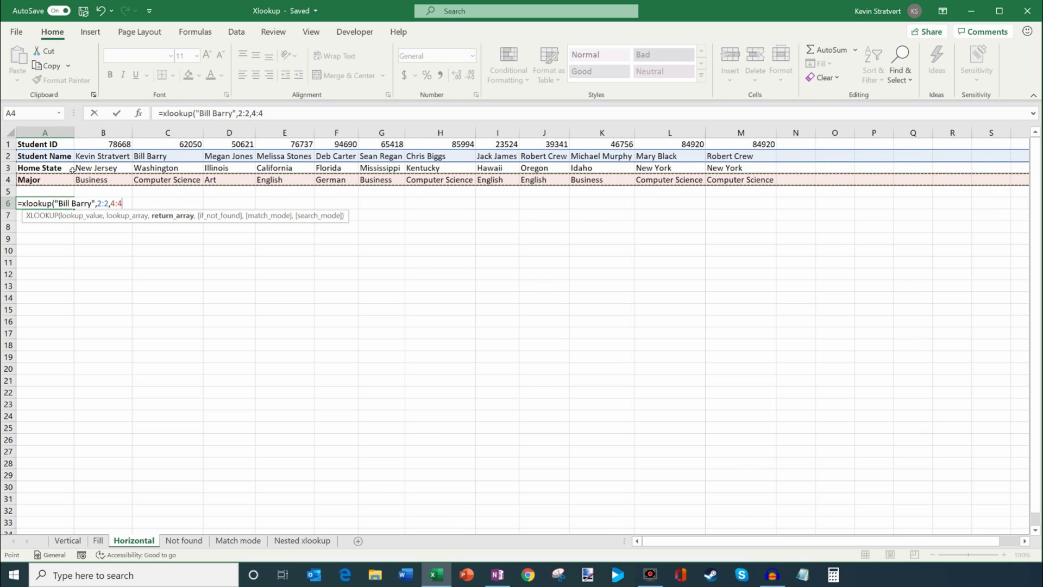
text())
key(ctrl+Return)
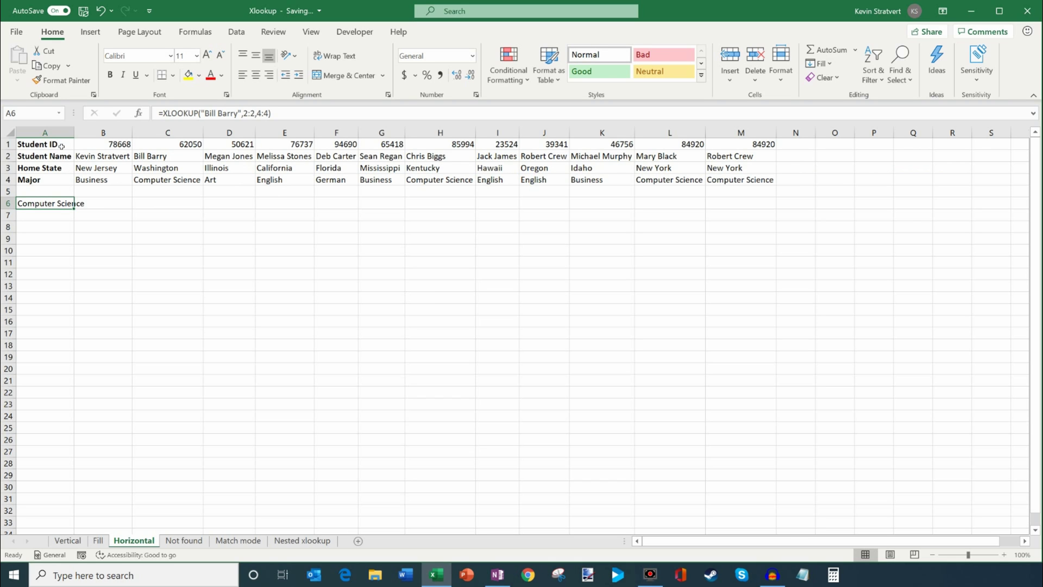
Step: Compare the Horizontal student table with the Vertical sheet's table layout
click(67, 539)
drag(63, 173, 307, 339)
click(133, 539)
drag(57, 144, 762, 186)
click(761, 184)
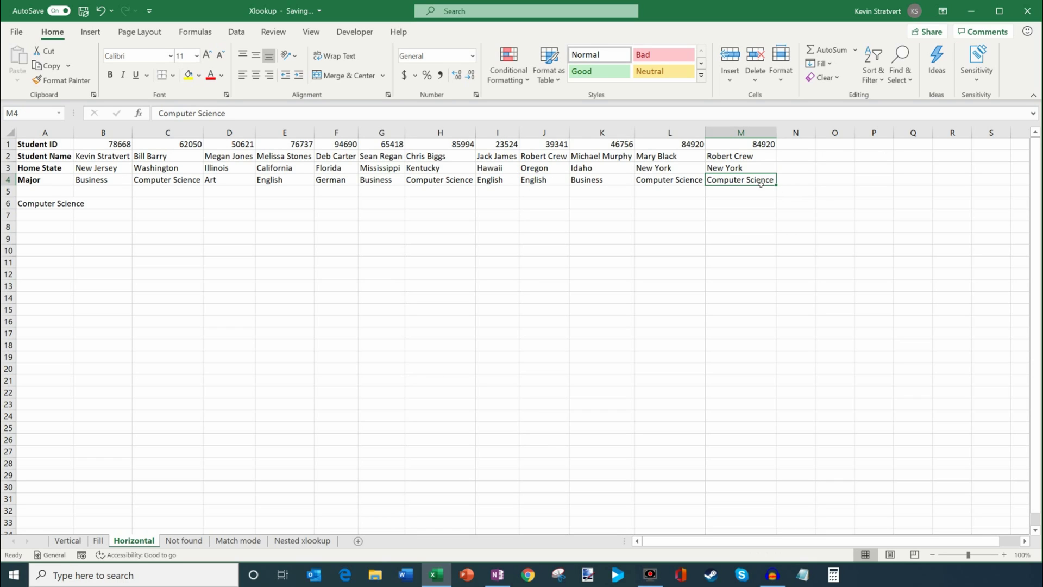
click(182, 543)
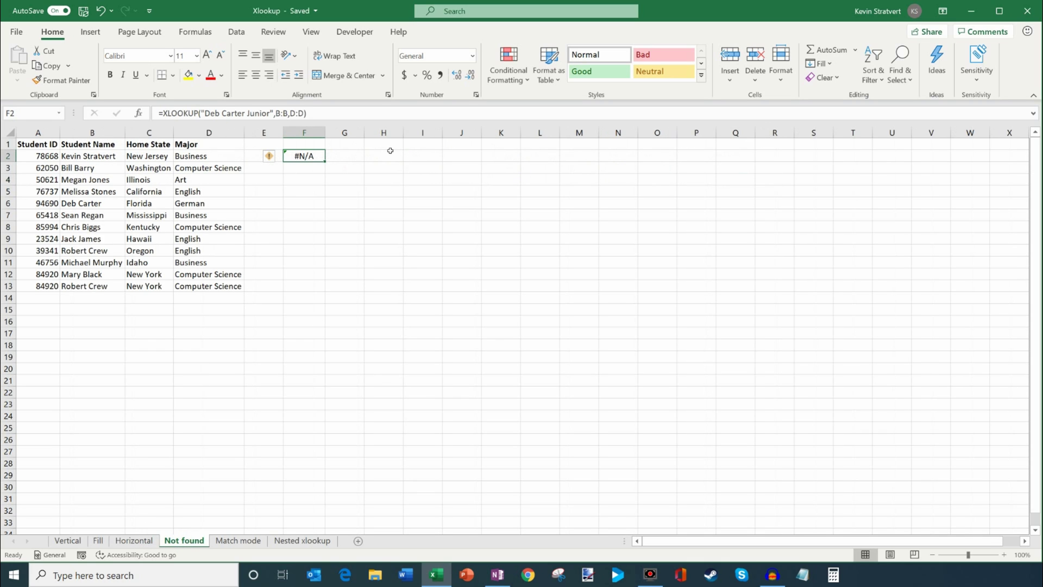
Step: Review F2's XLOOKUP arguments in the Function Arguments dialog, closing it without changes
click(271, 113)
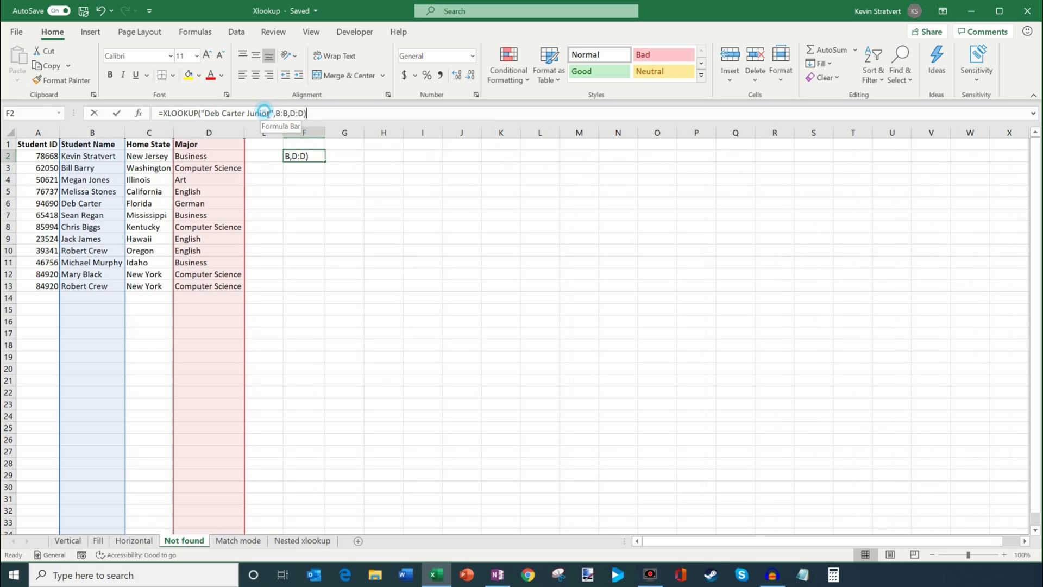
click(140, 113)
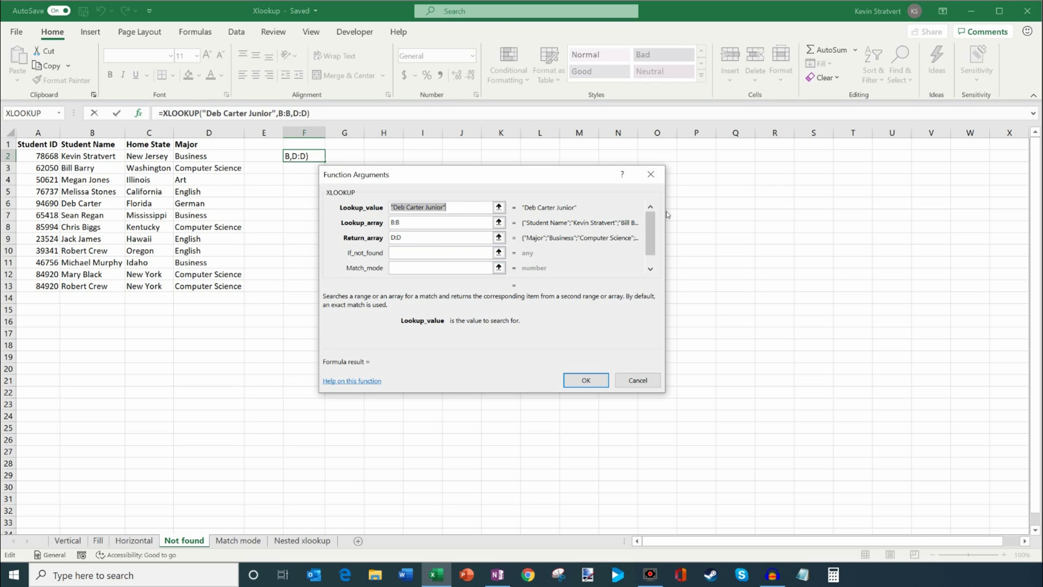
scroll(655, 235, down, 1)
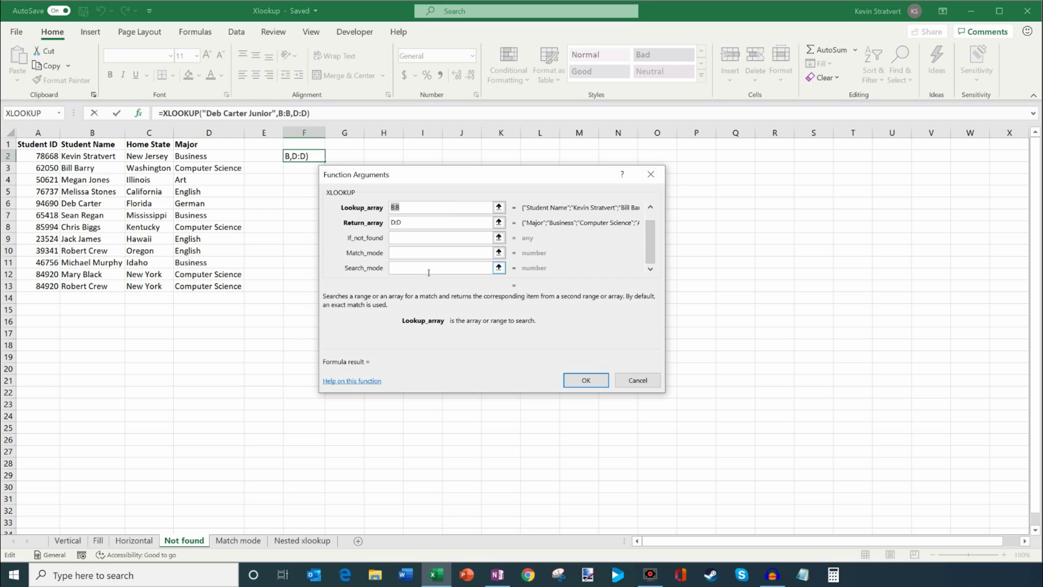
click(590, 380)
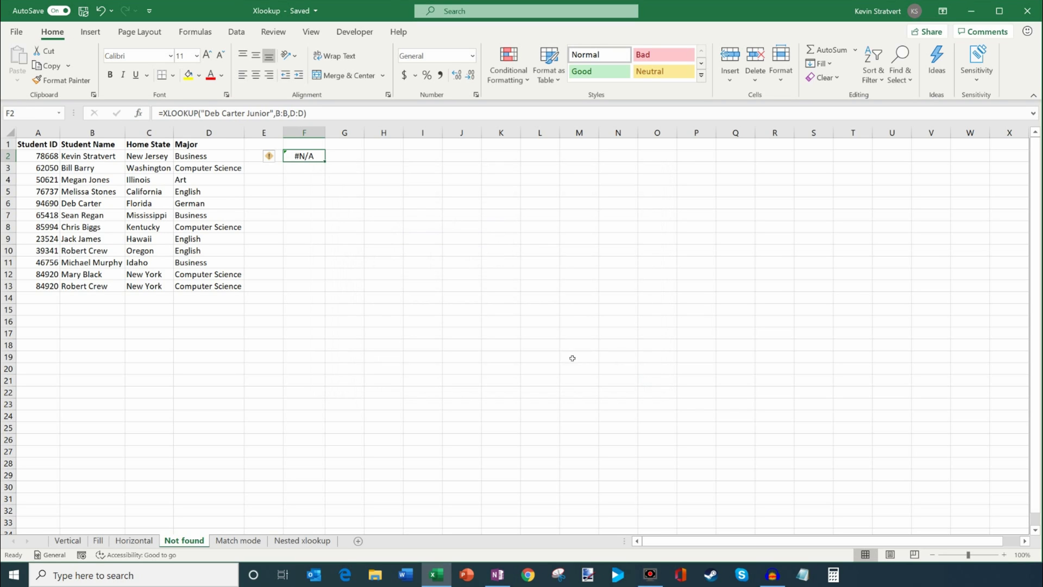
Step: Replace the looked-up student name in F2 with another missing name; it still returns #N/A
click(288, 113)
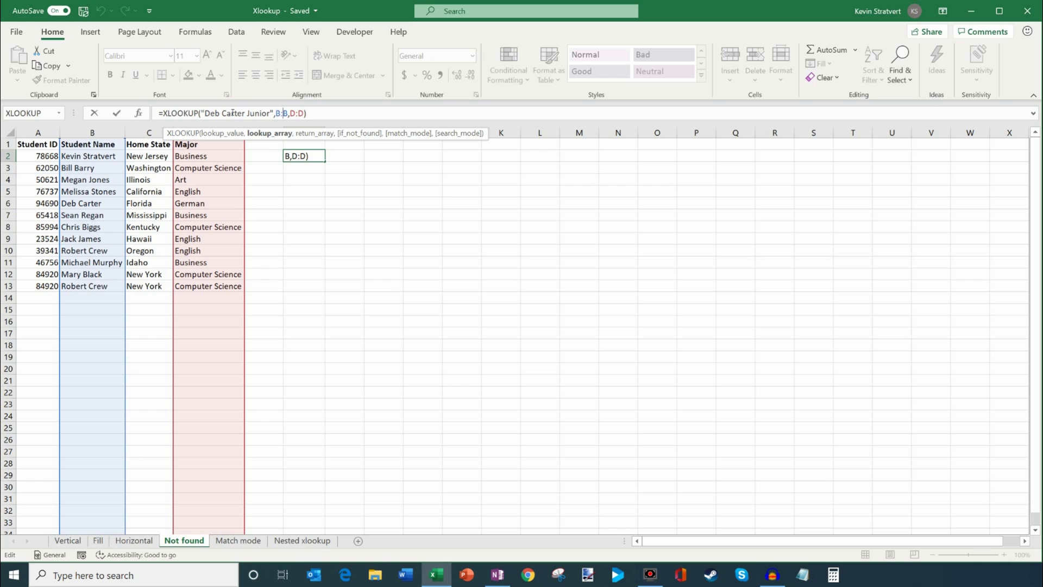
drag(205, 113, 270, 113)
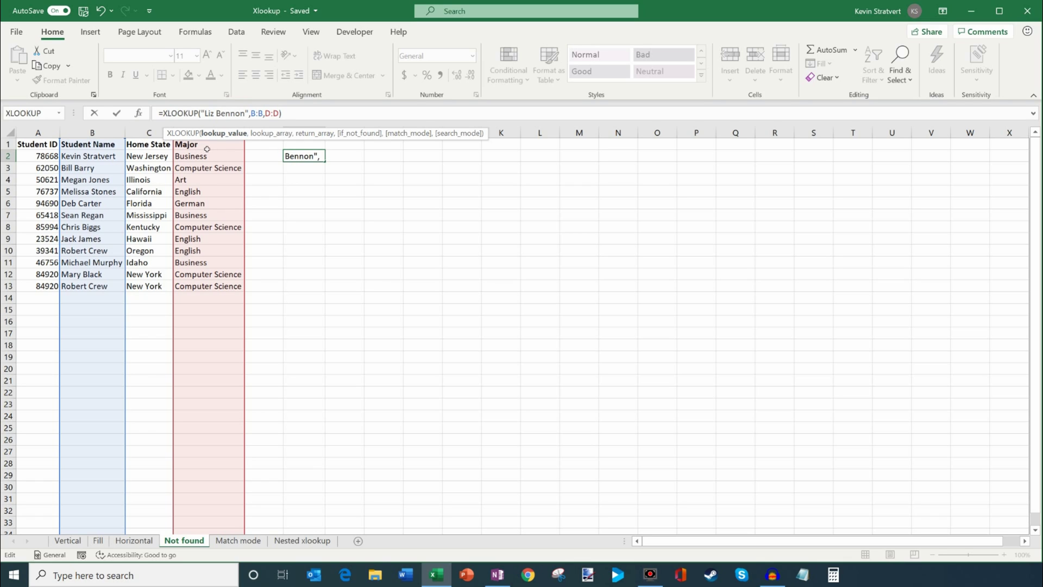
key(Return)
click(307, 157)
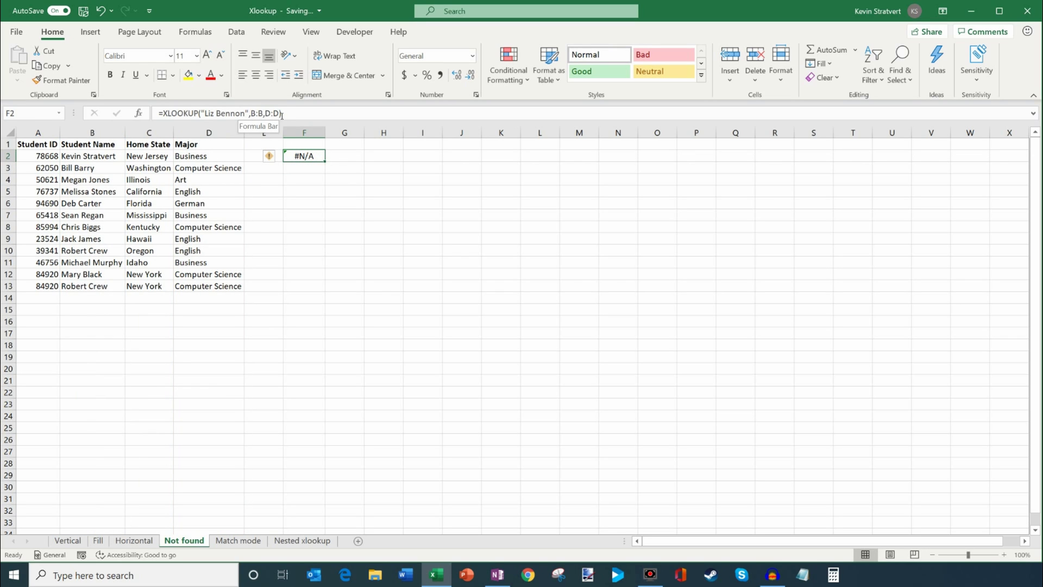
click(282, 115)
Step: Add "Student does not exist" as F2's if_not_found value, then select E2 on Match mode
text(,)
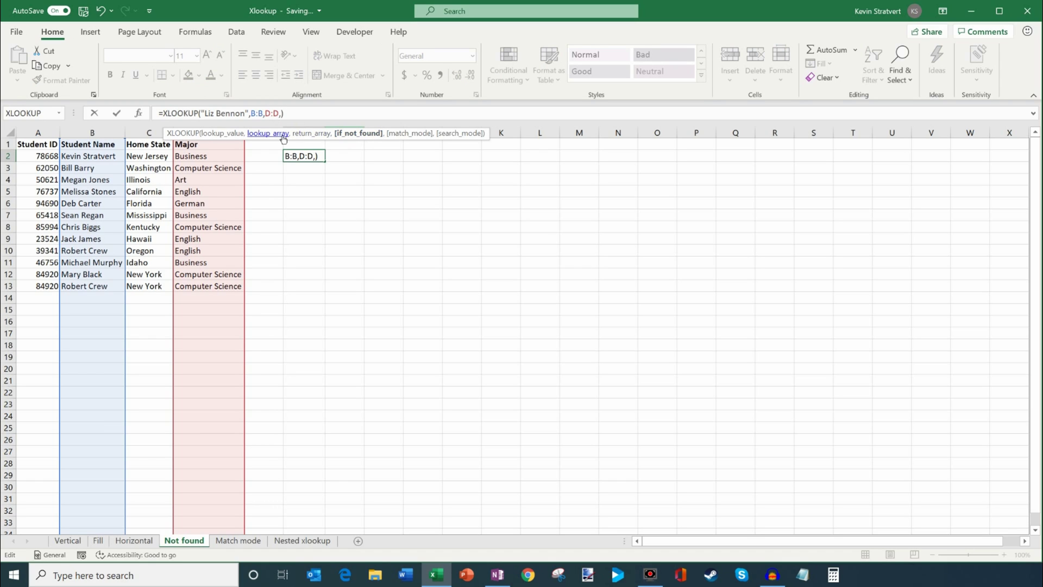
text("Student does not exist"))
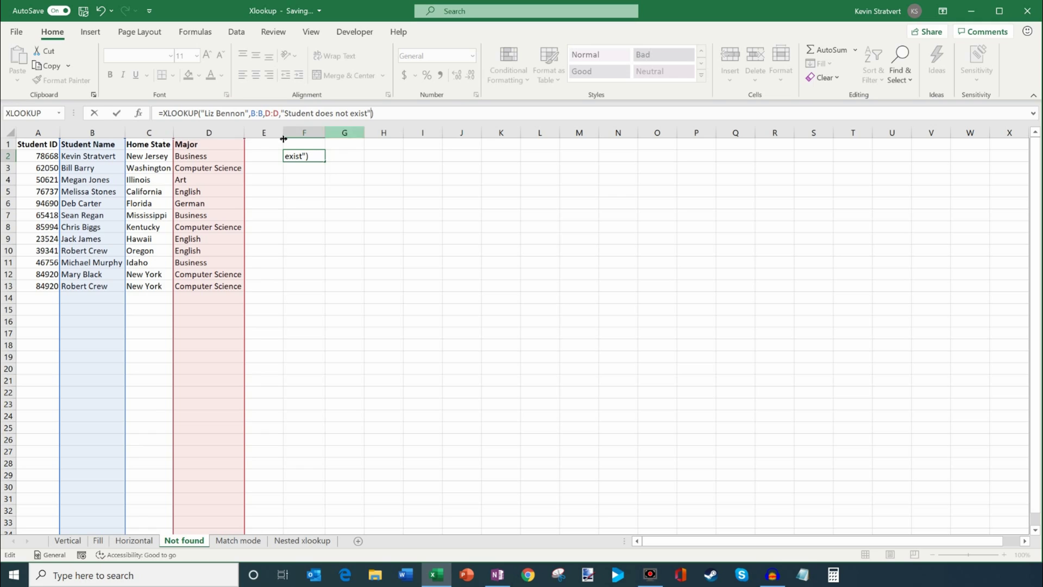
key(Return)
key(Up)
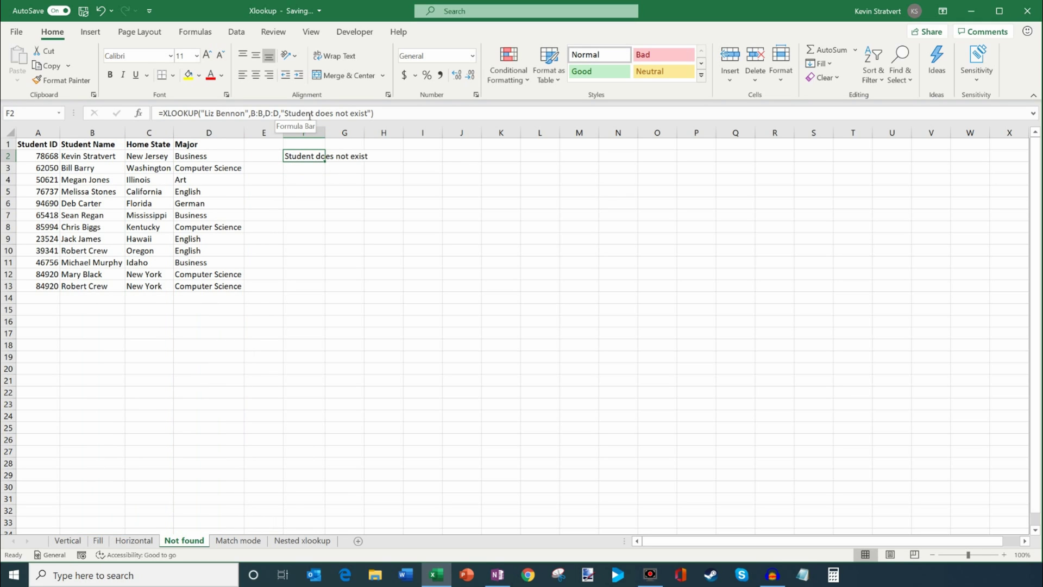
drag(284, 113, 370, 113)
click(375, 113)
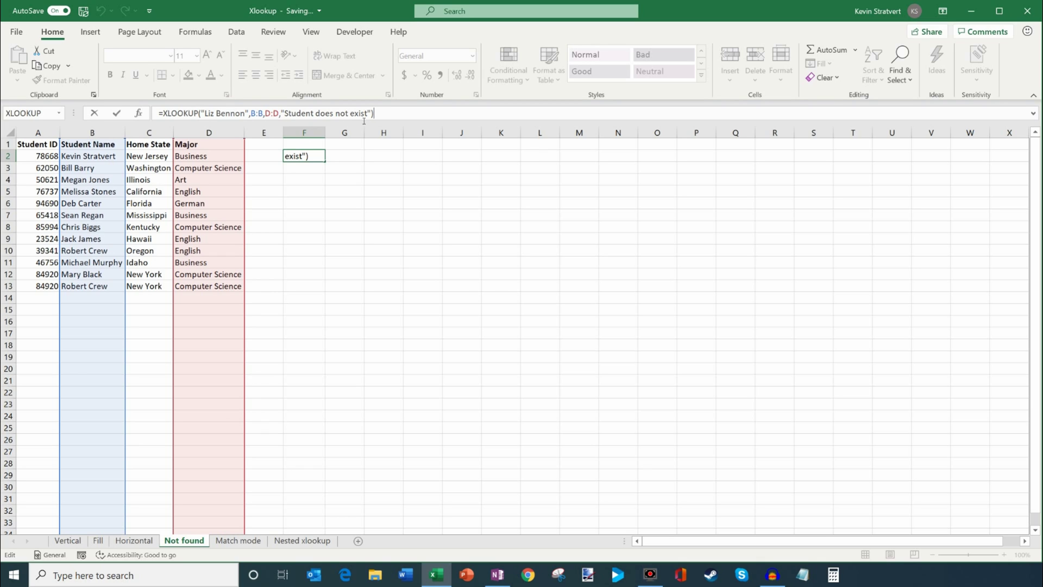
key(Return)
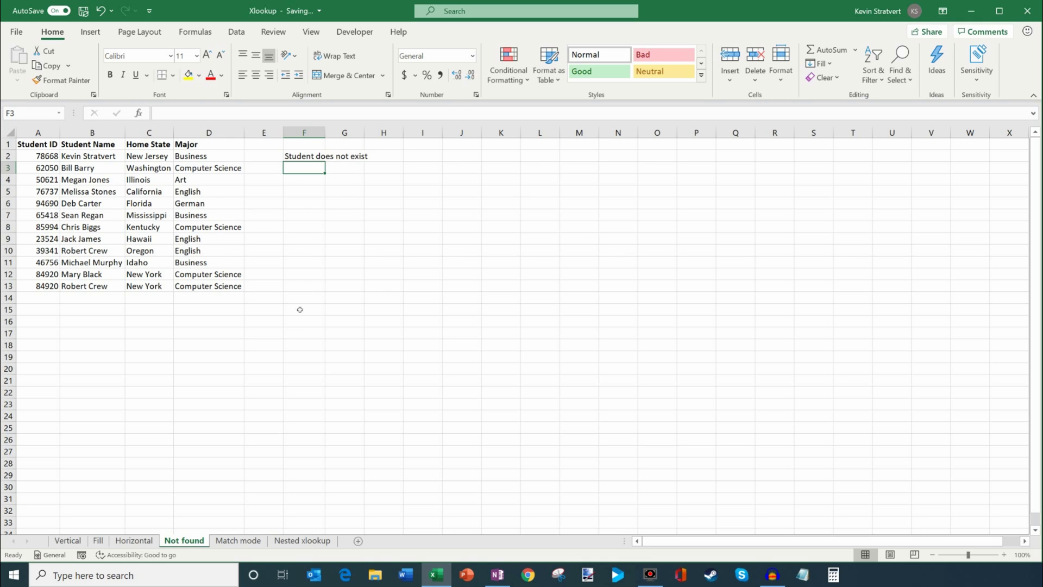
click(249, 540)
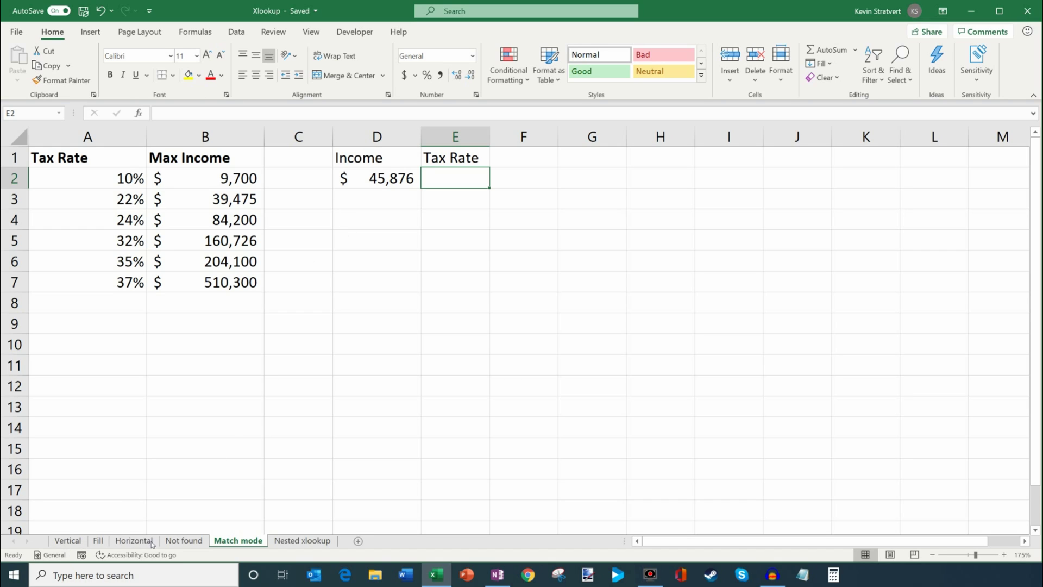
click(467, 180)
click(387, 185)
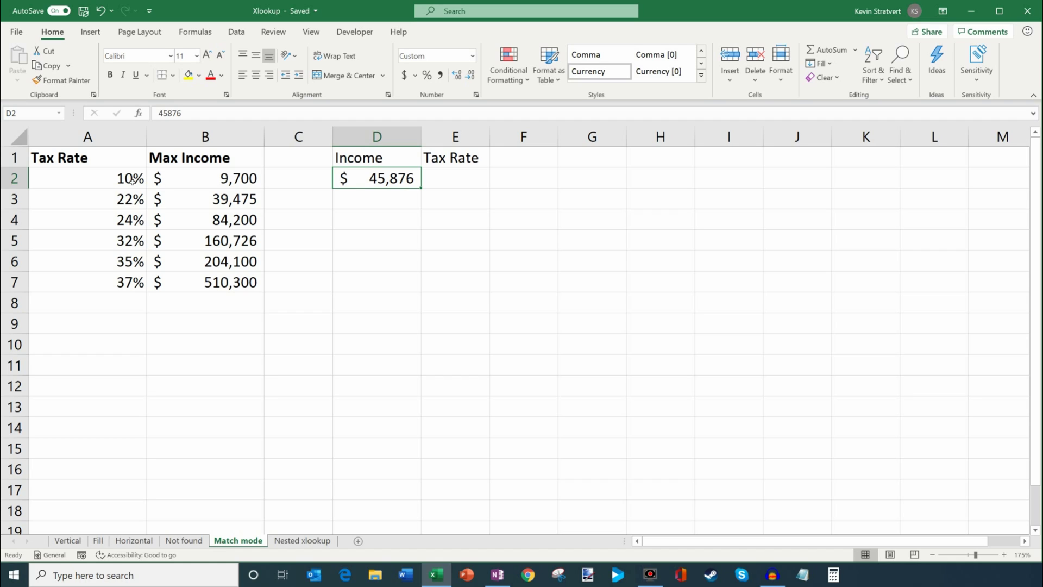
drag(132, 181, 228, 202)
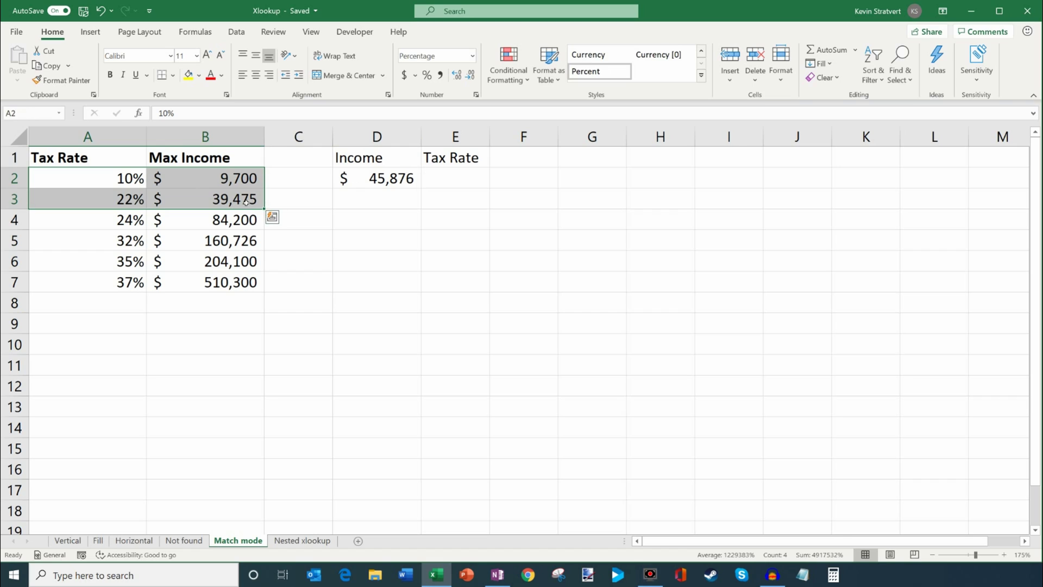
click(197, 205)
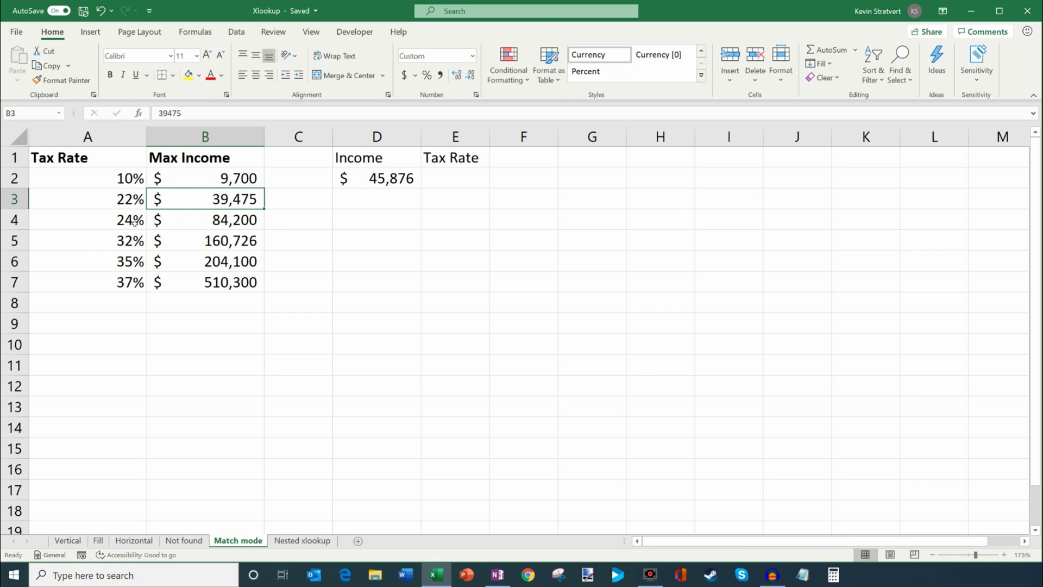
drag(133, 225, 242, 225)
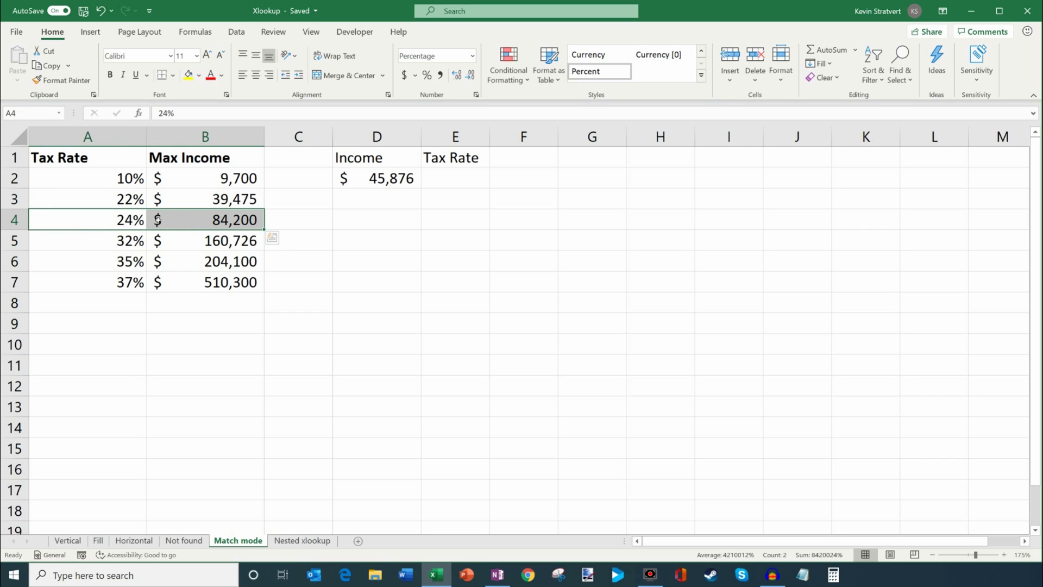
drag(112, 198, 196, 200)
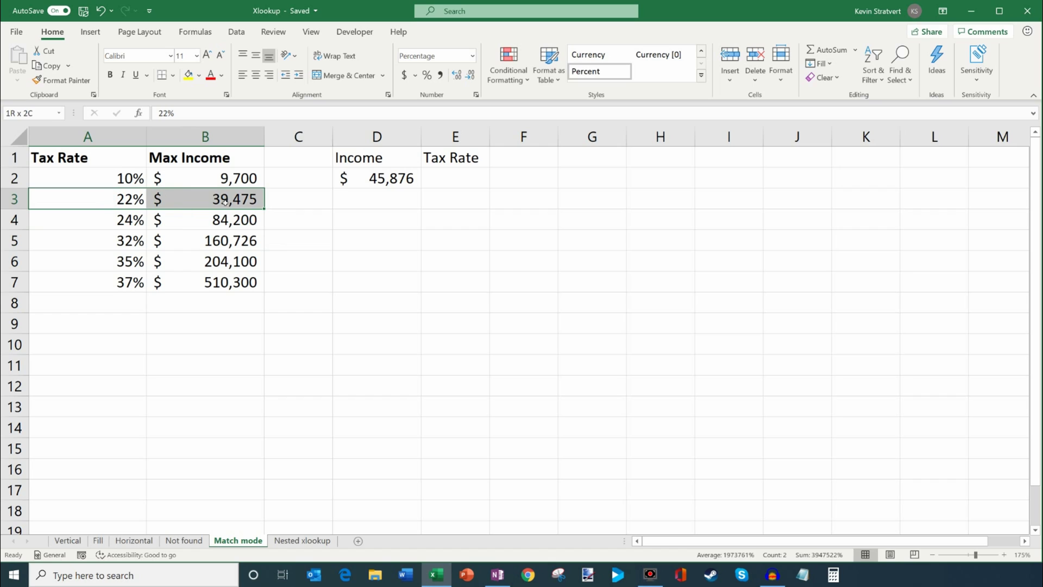
drag(135, 221, 223, 223)
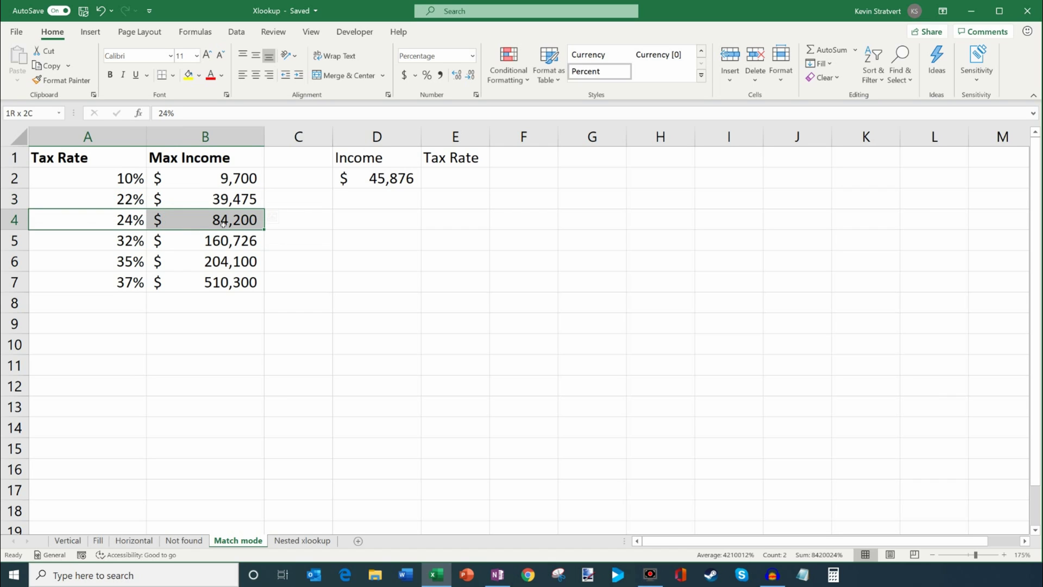
click(479, 179)
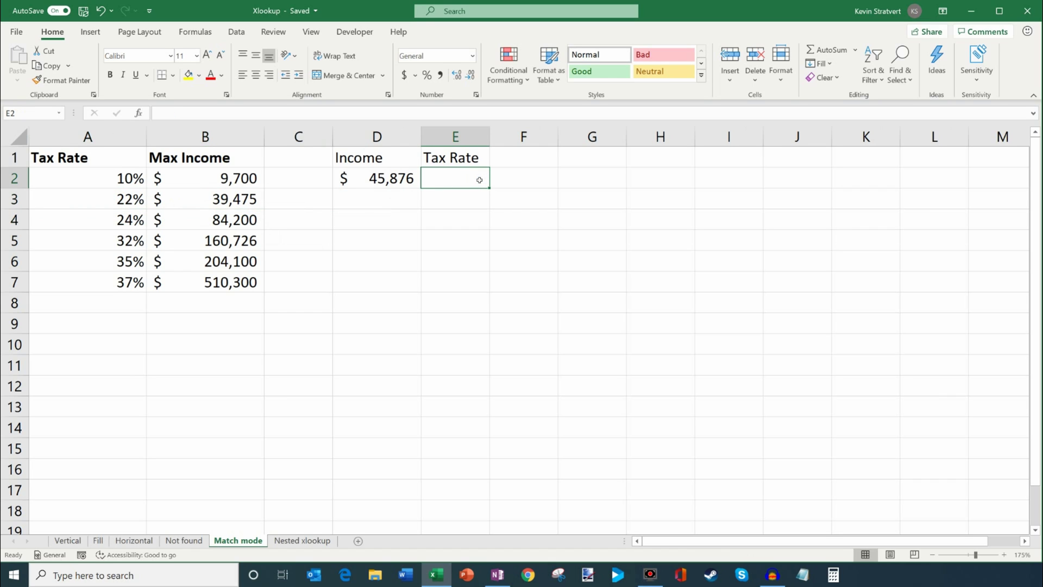
Step: Enter =XLOOKUP(D2,B:B,A:A) in E2 to fetch the income's tax rate, which returns #N/A
text(=xl)
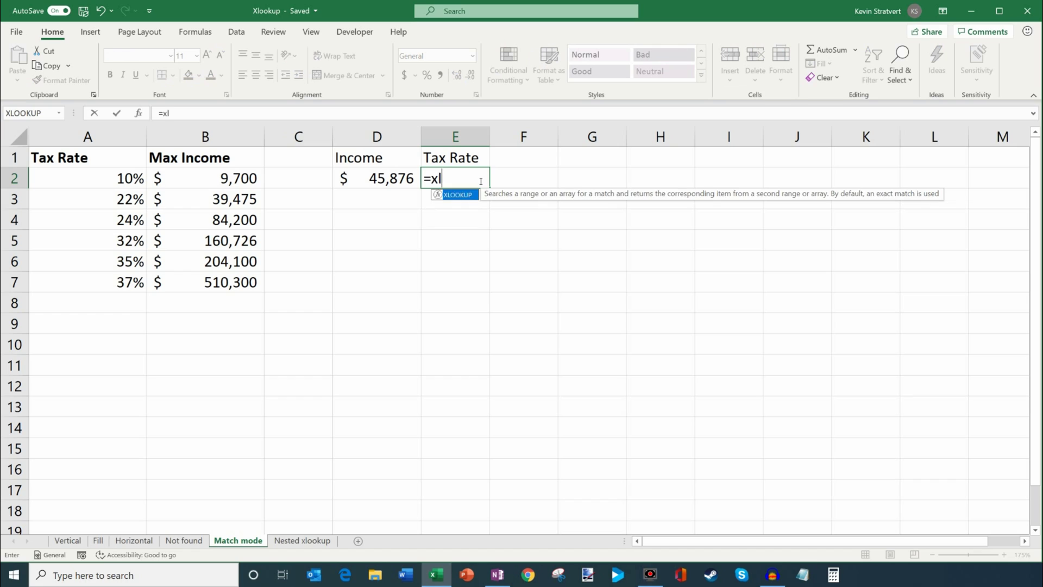
text(ookup()
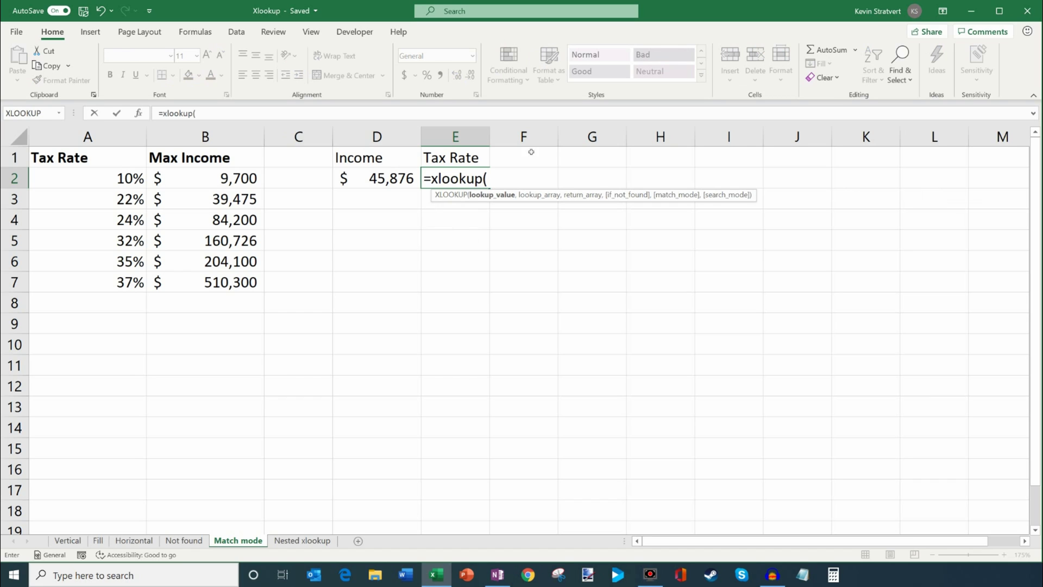
click(390, 179)
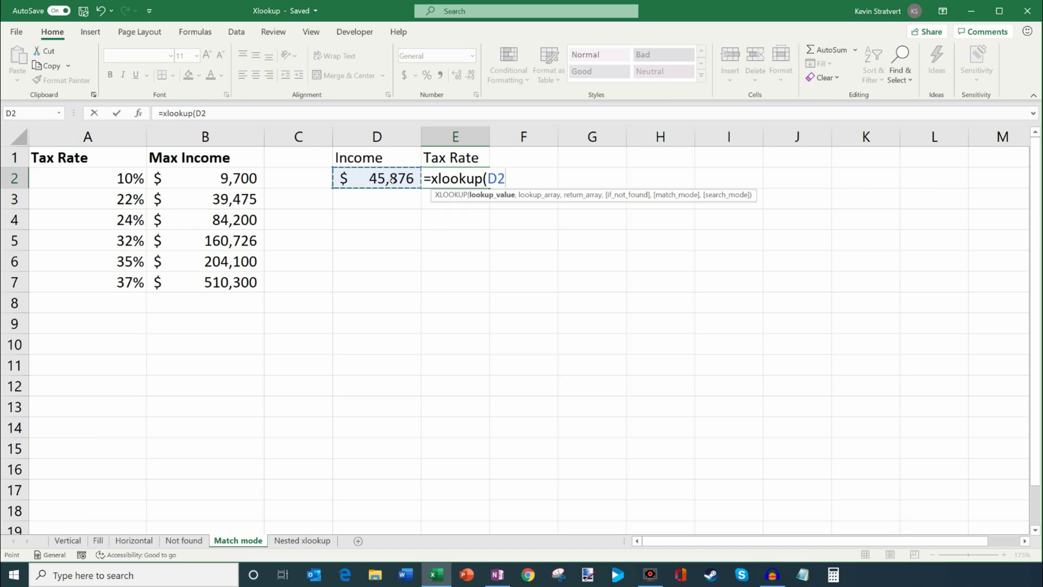
text(,)
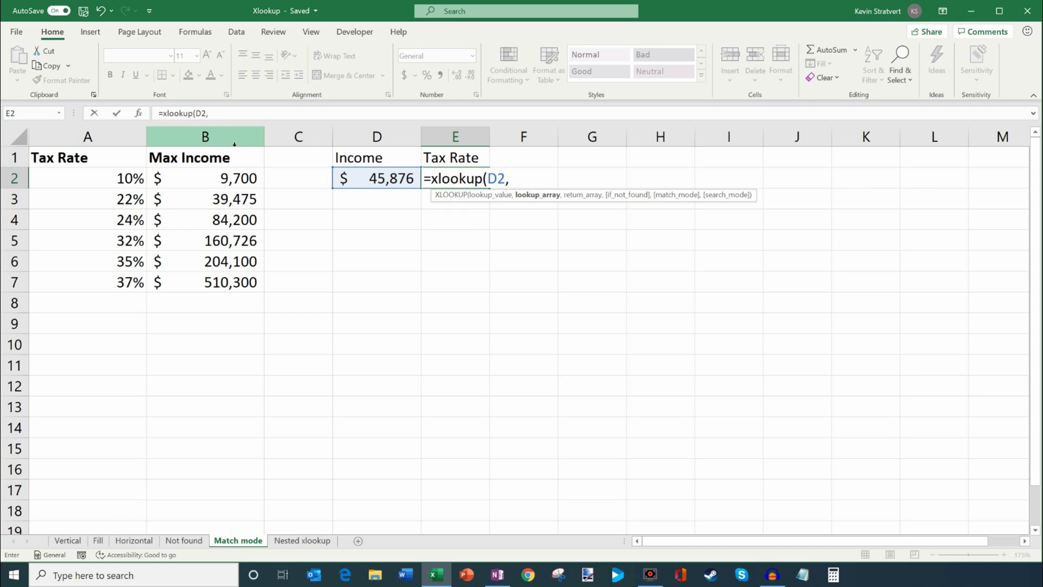
click(234, 144)
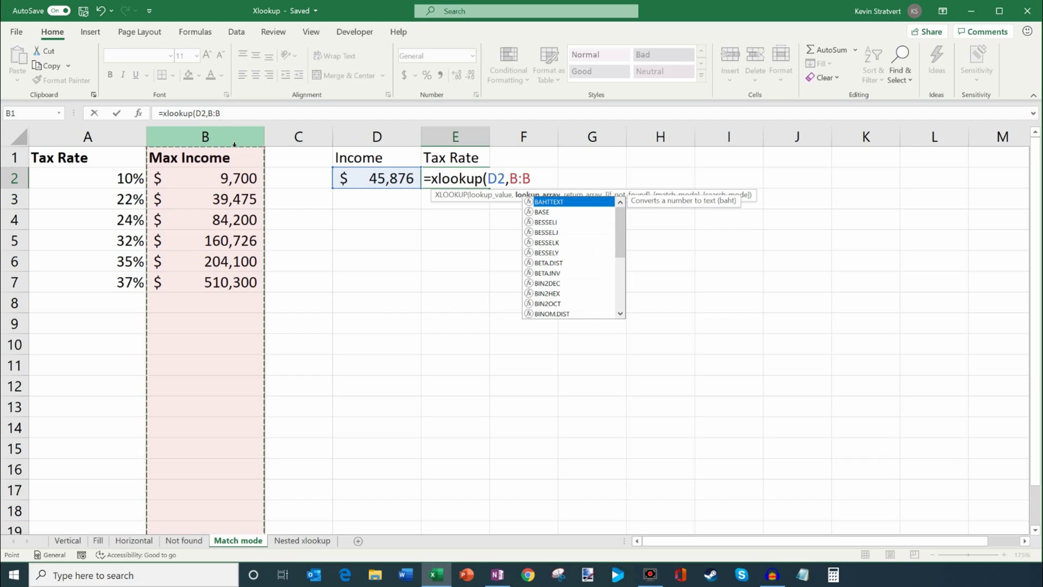
text(,)
click(109, 144)
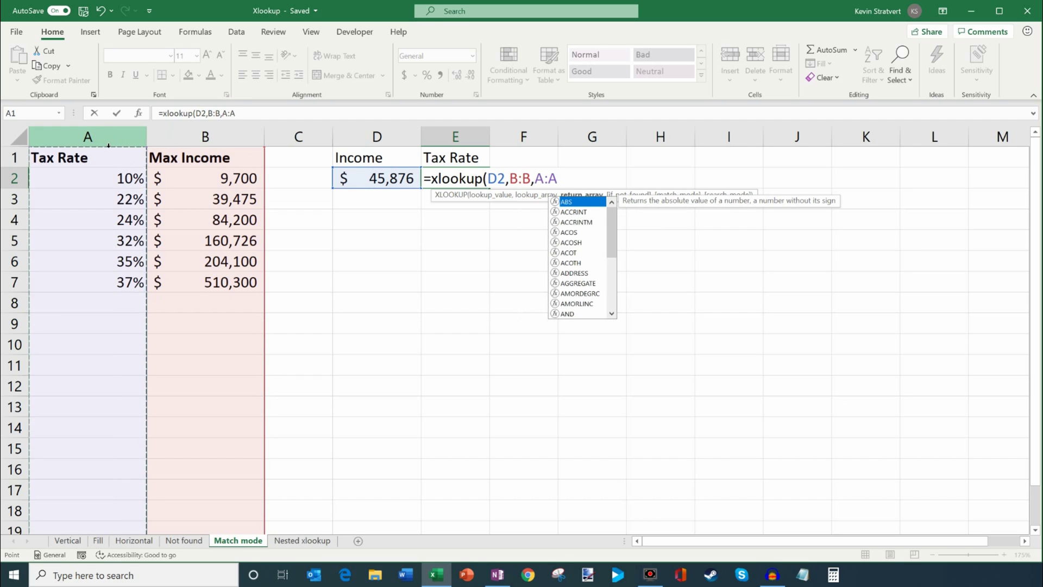
text())
key(Return)
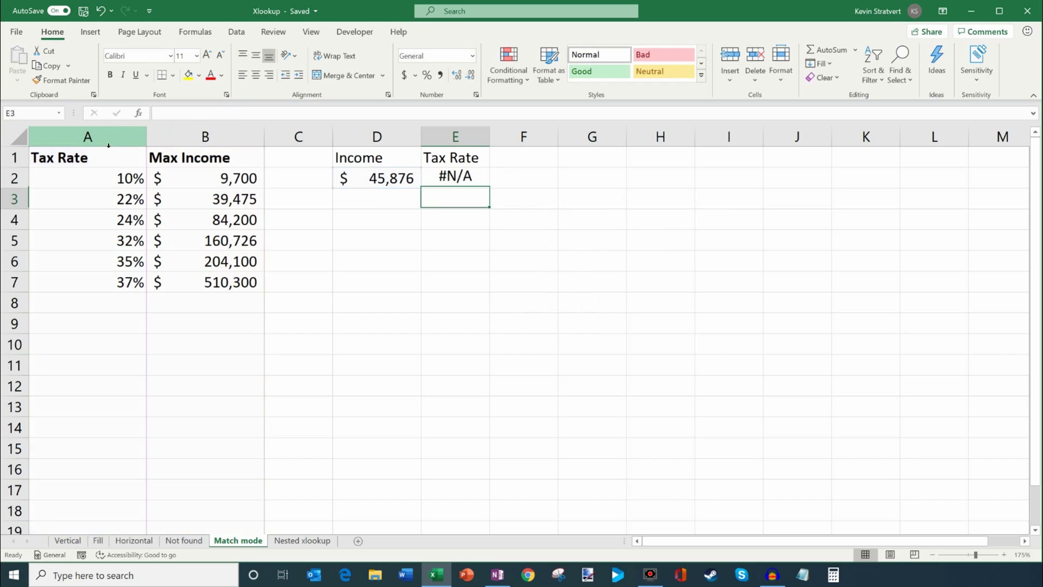
key(Up)
drag(231, 177, 227, 295)
drag(243, 177, 237, 286)
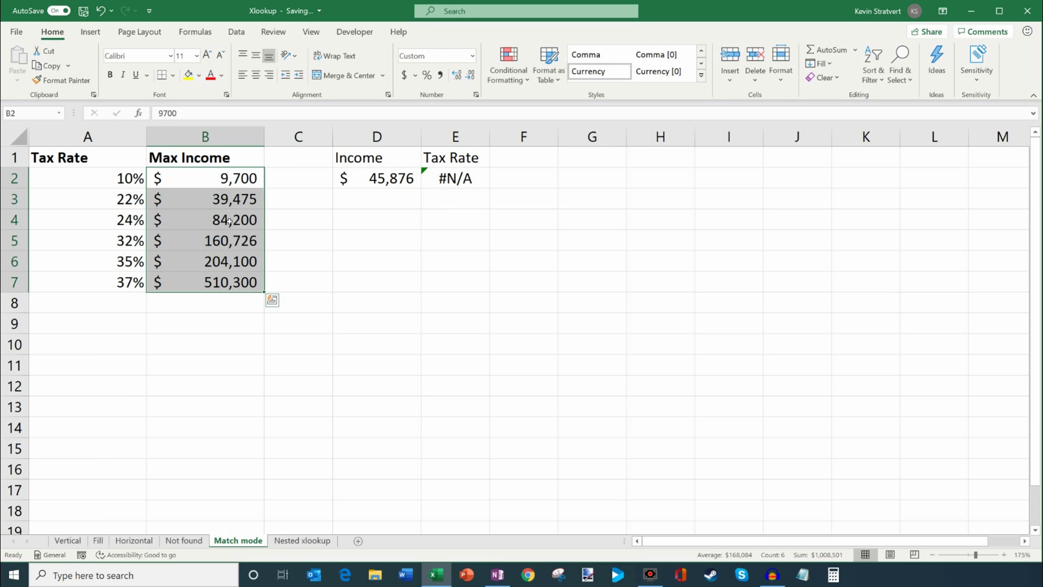
Step: Change E2 to =XLOOKUP(D2,B:B,A:A,,1), exact match or next larger, returning 0.24
click(461, 177)
click(263, 113)
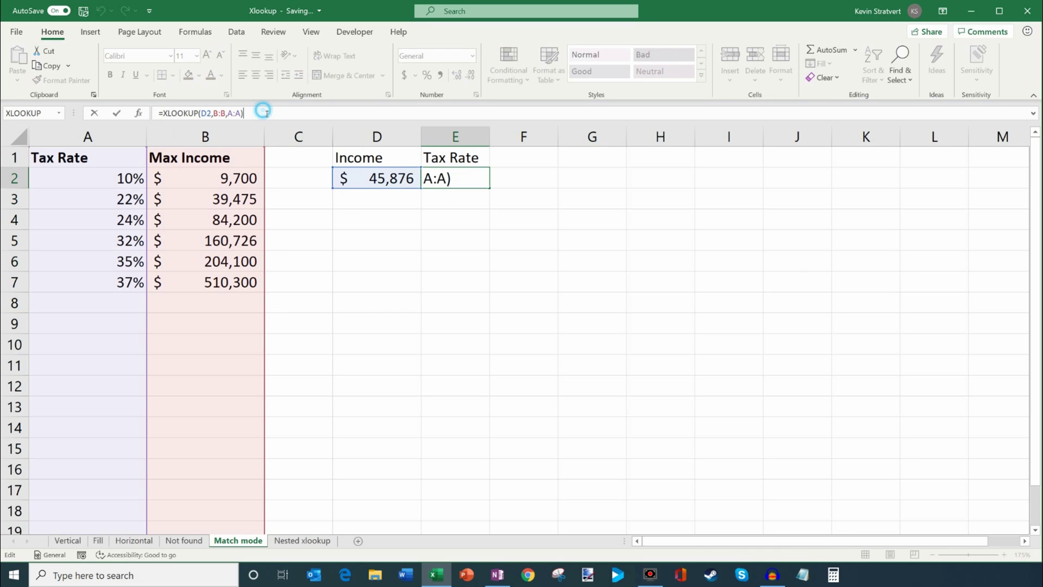
click(241, 116)
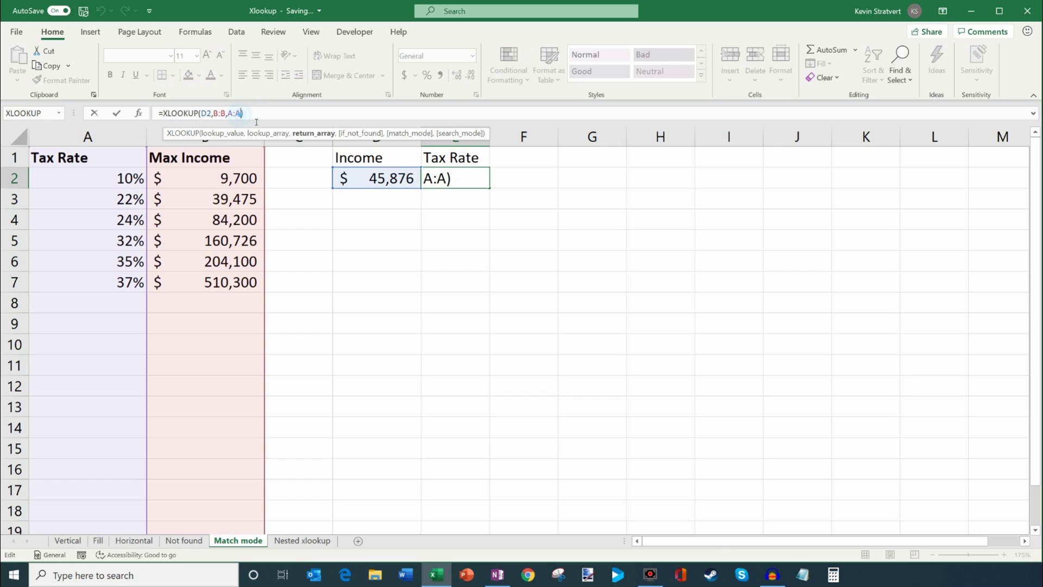
text(,)
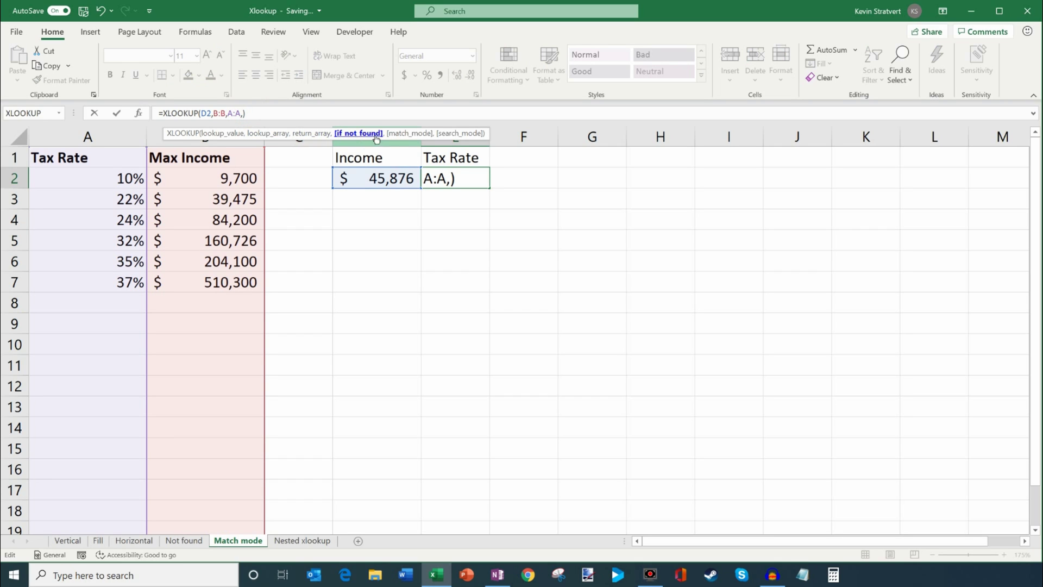
text(,)
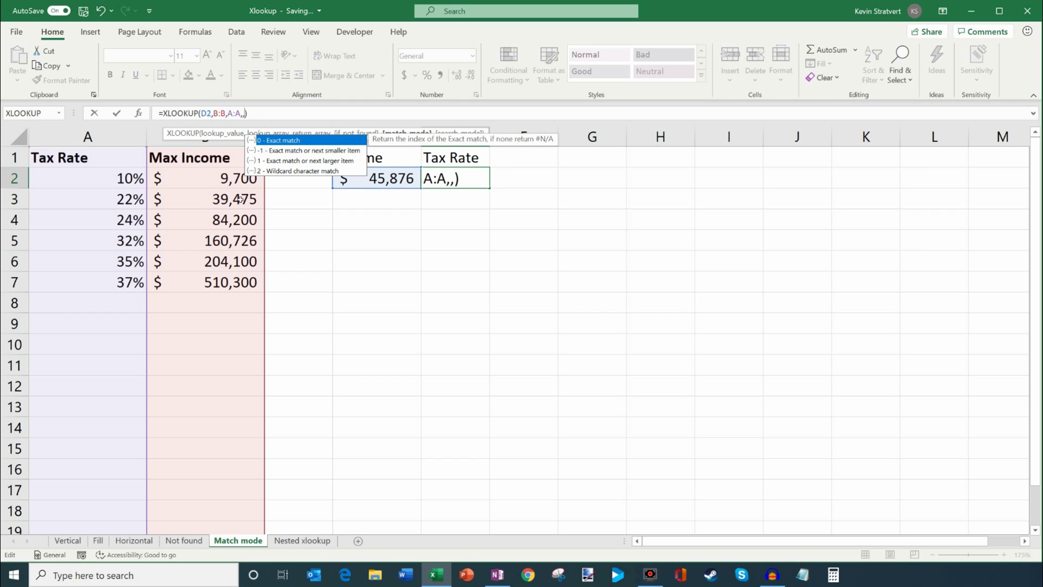
click(302, 161)
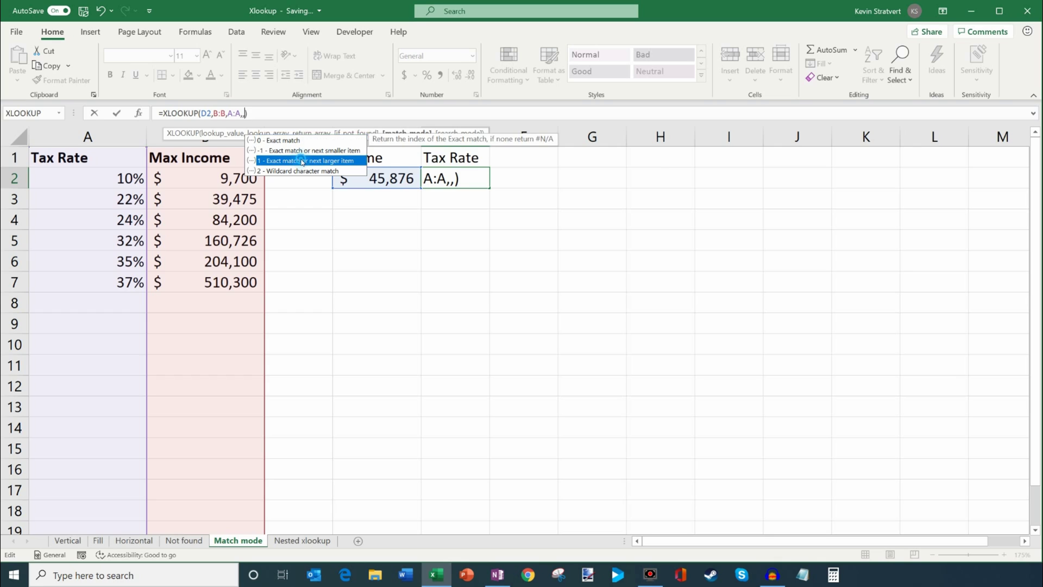
double_click(302, 161)
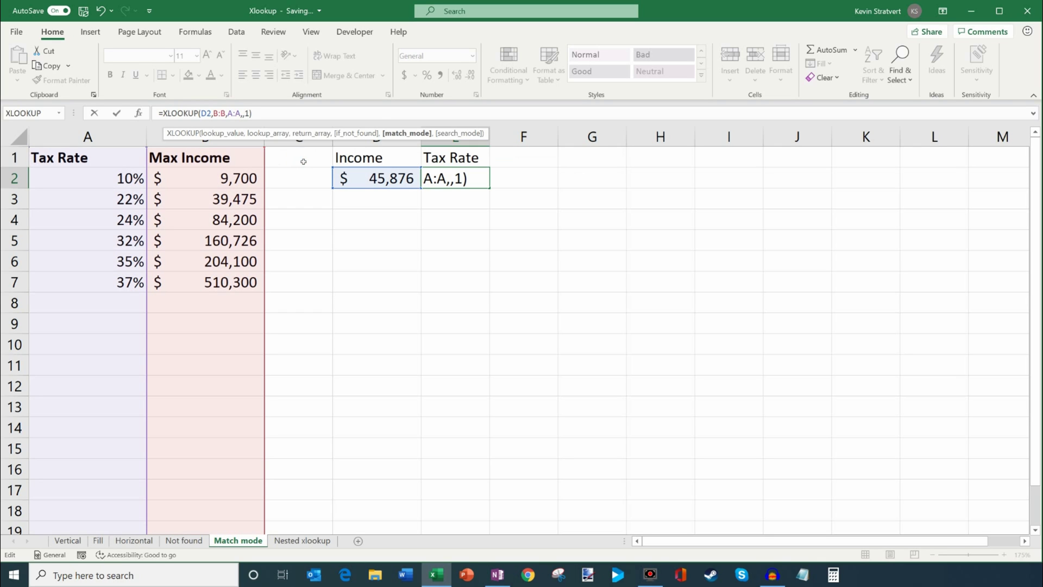
key(Return)
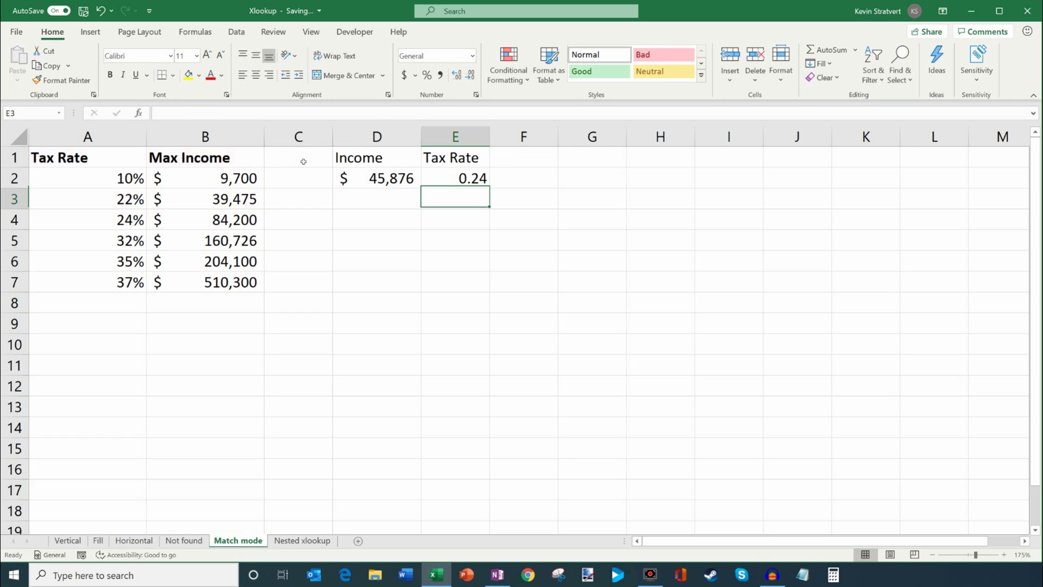
Step: Trace the $45,876 income to the 84,200 bracket and format E2 as Percent Style, showing 24%
click(393, 182)
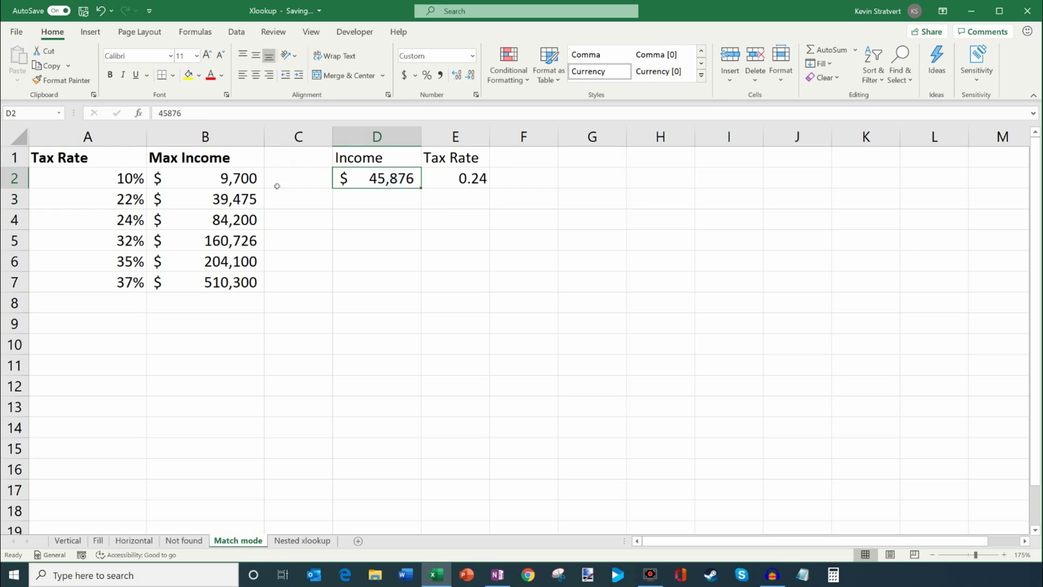
click(236, 215)
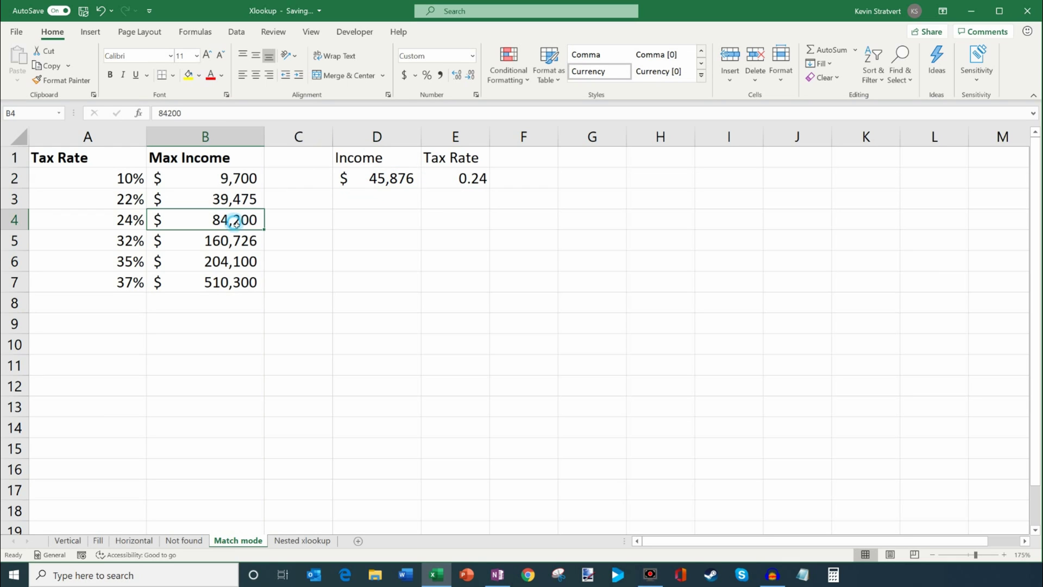
shift+click(70, 219)
click(63, 219)
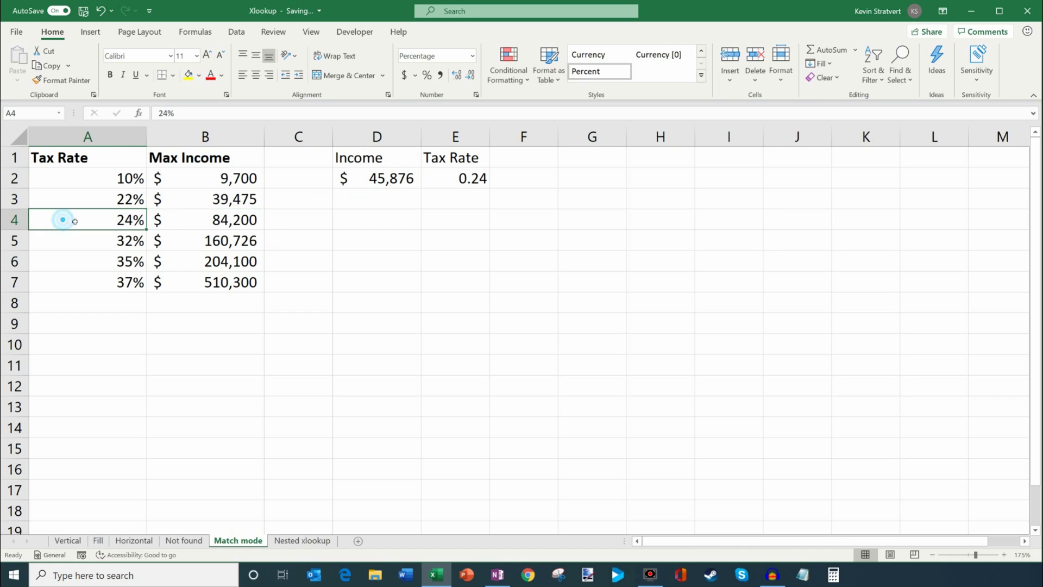
click(483, 181)
click(426, 75)
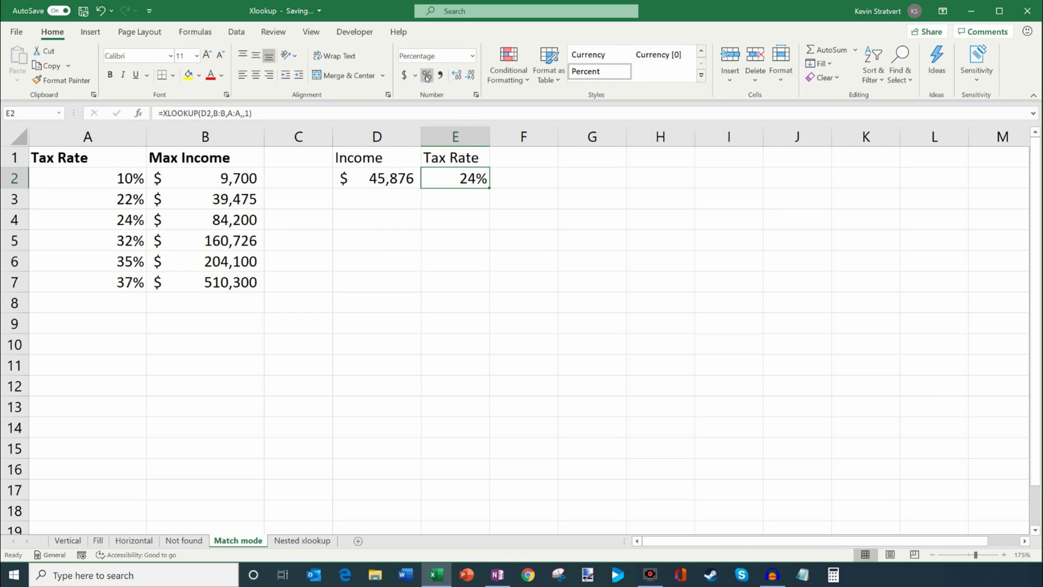
drag(476, 183, 454, 175)
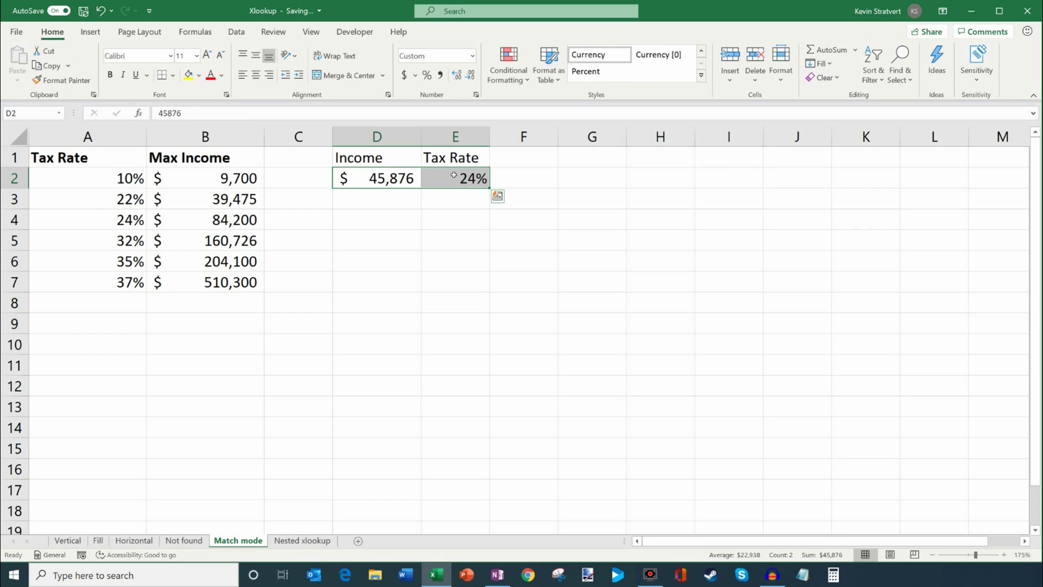
click(302, 540)
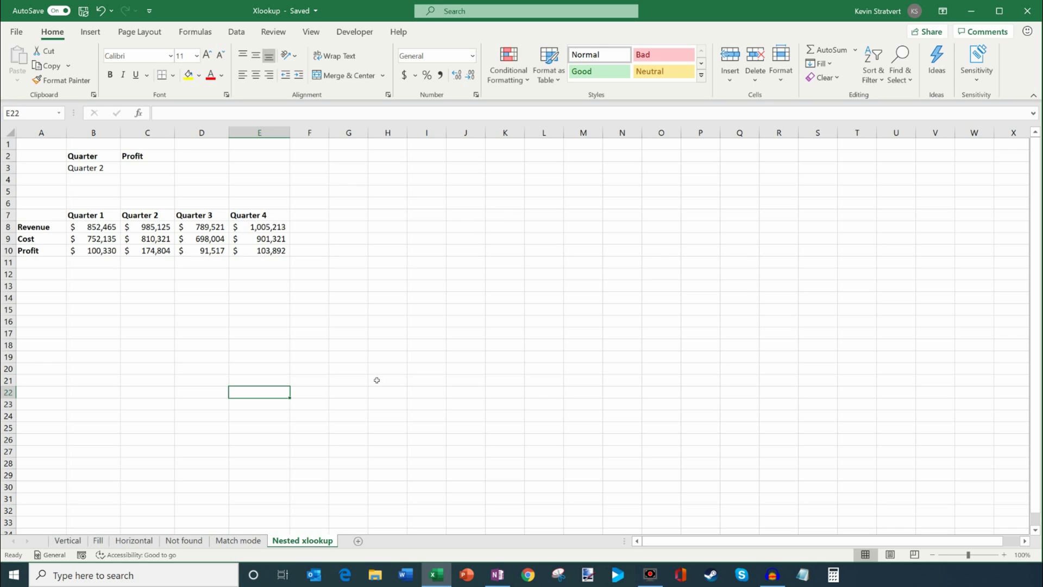
click(140, 171)
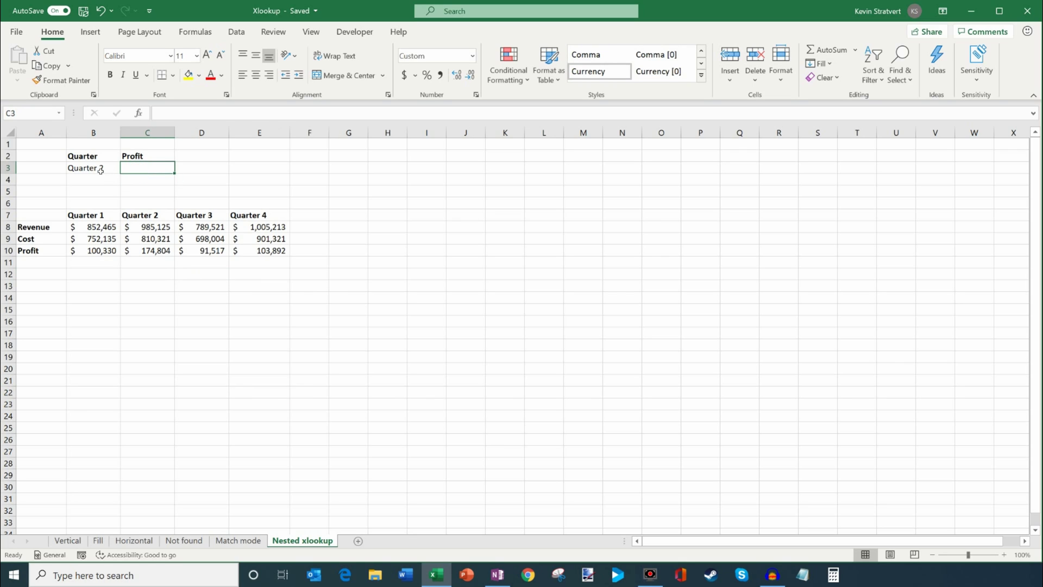
click(156, 252)
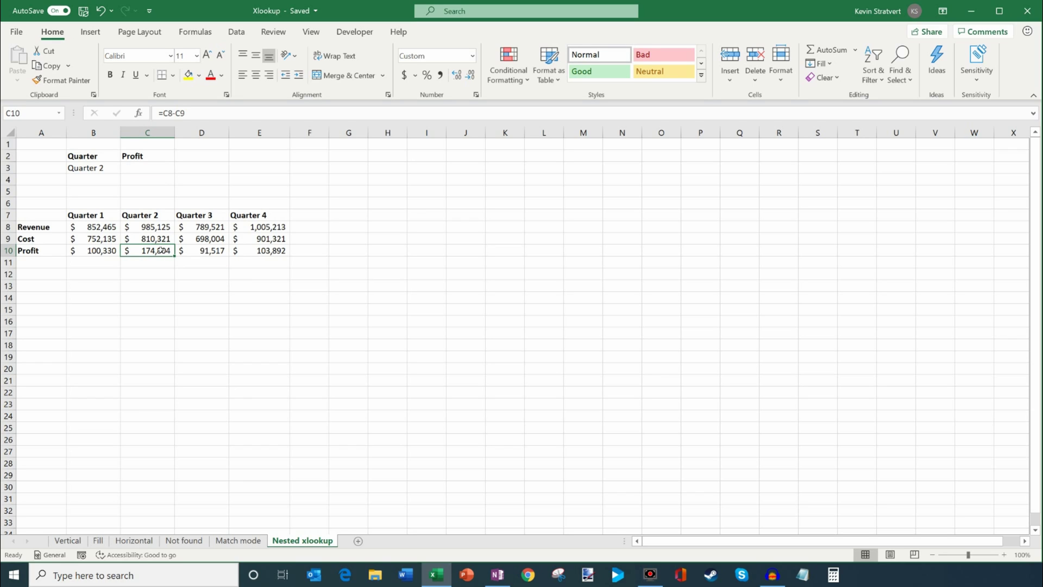
click(140, 167)
text(=)
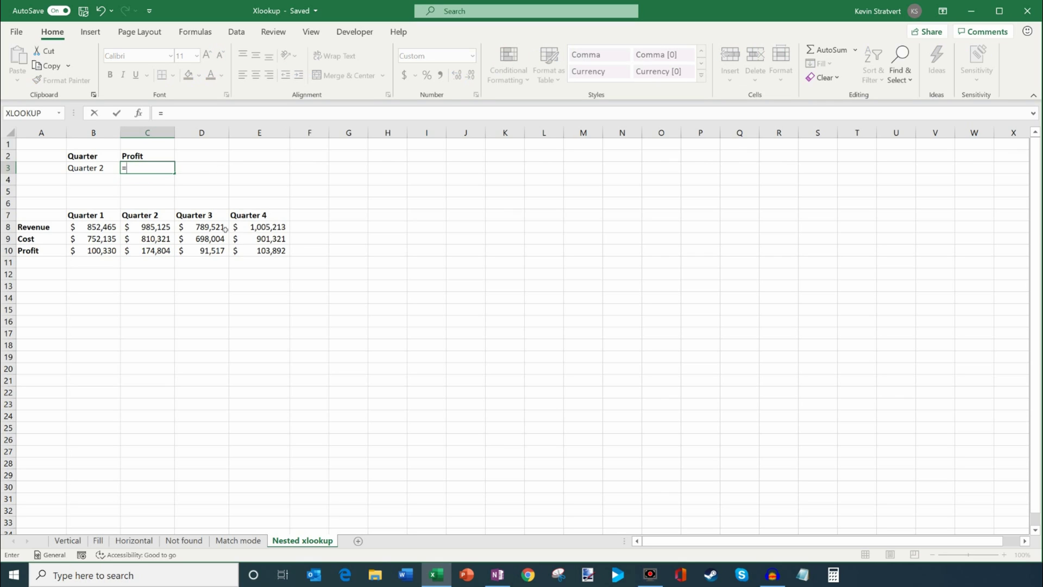
text(xlookup)
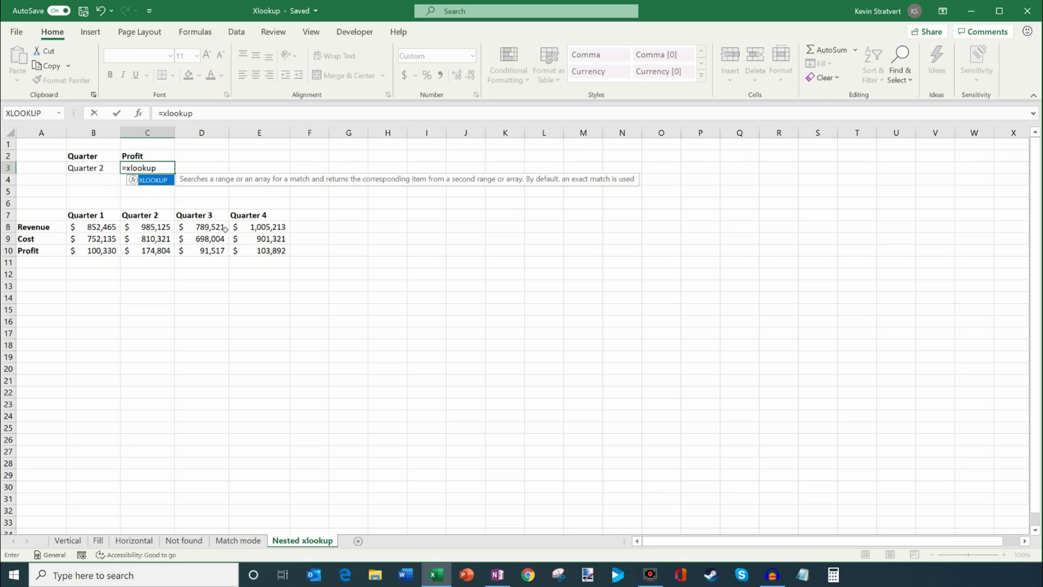
text(()
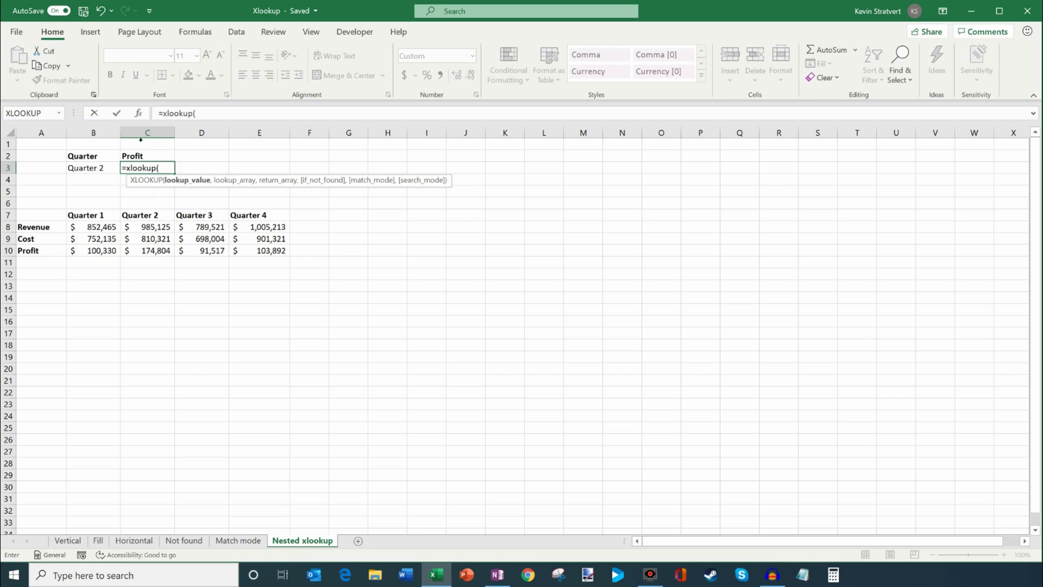
Step: Begin C3's outer XLOOKUP matching C2's metric in A8:A10, nesting a lookup on quarter B3
click(140, 157)
text(,)
drag(52, 228, 55, 260)
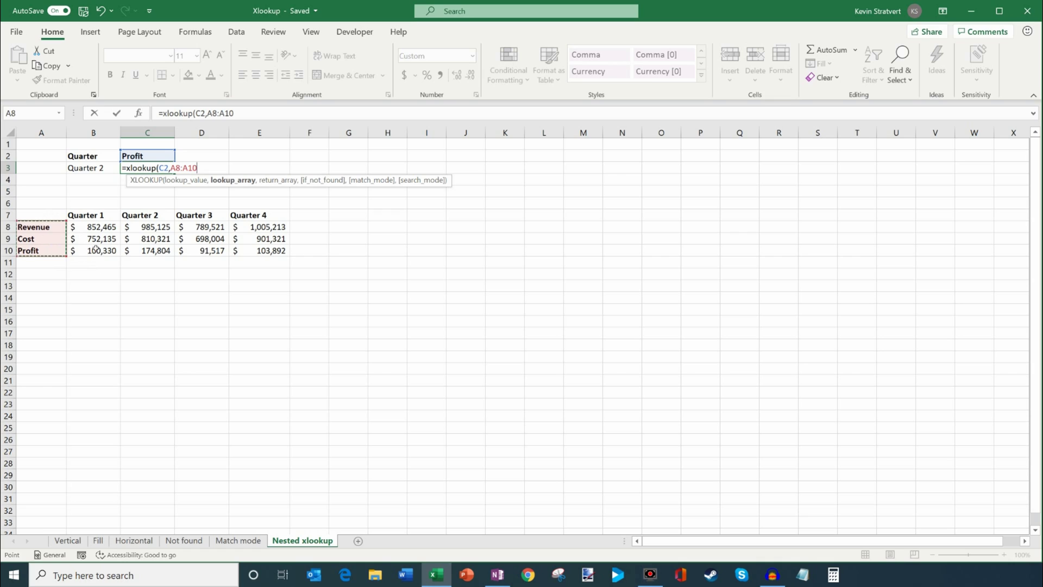
text(,)
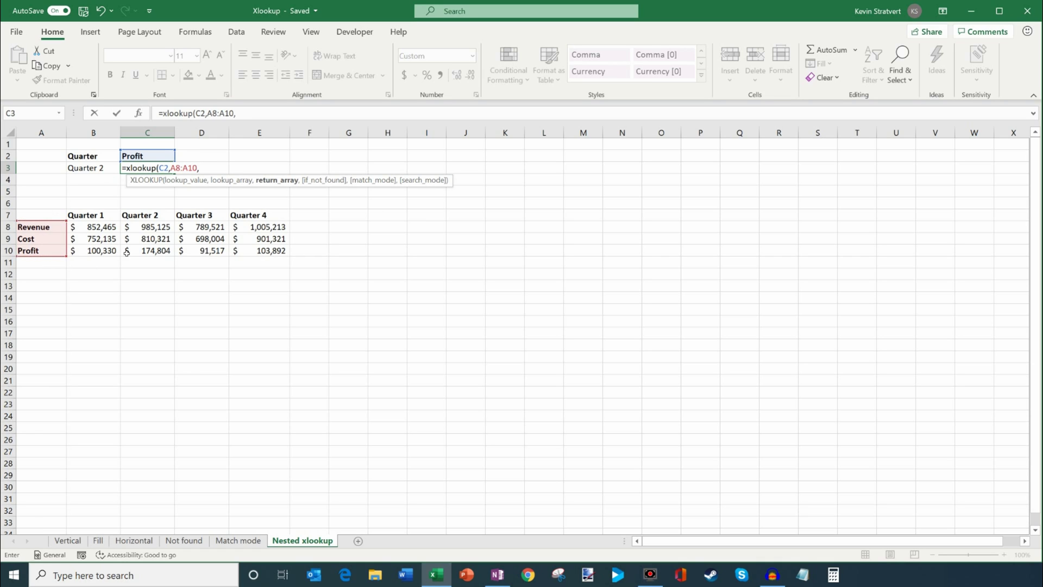
text(xlookup)
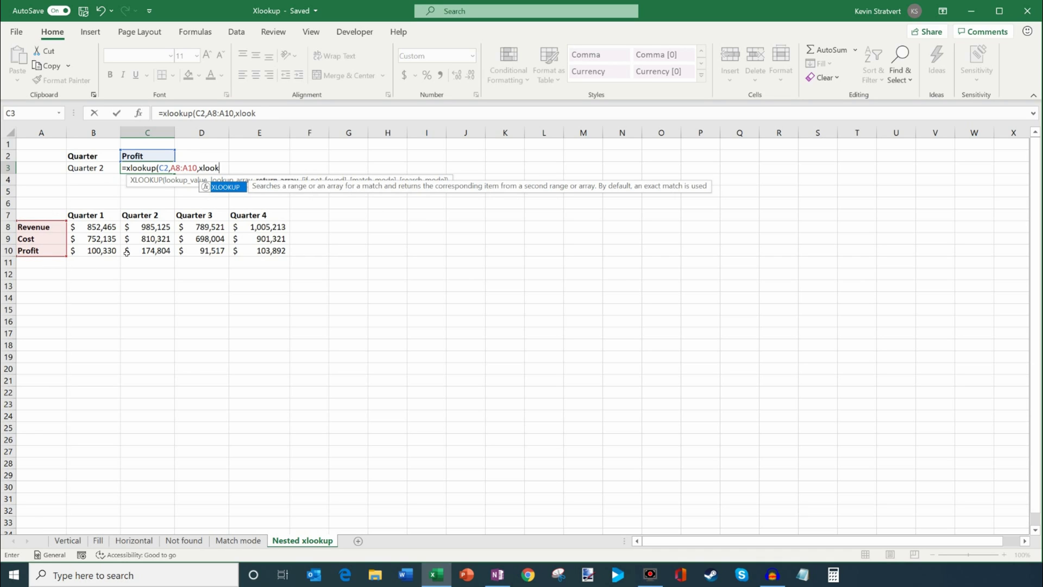
text(()
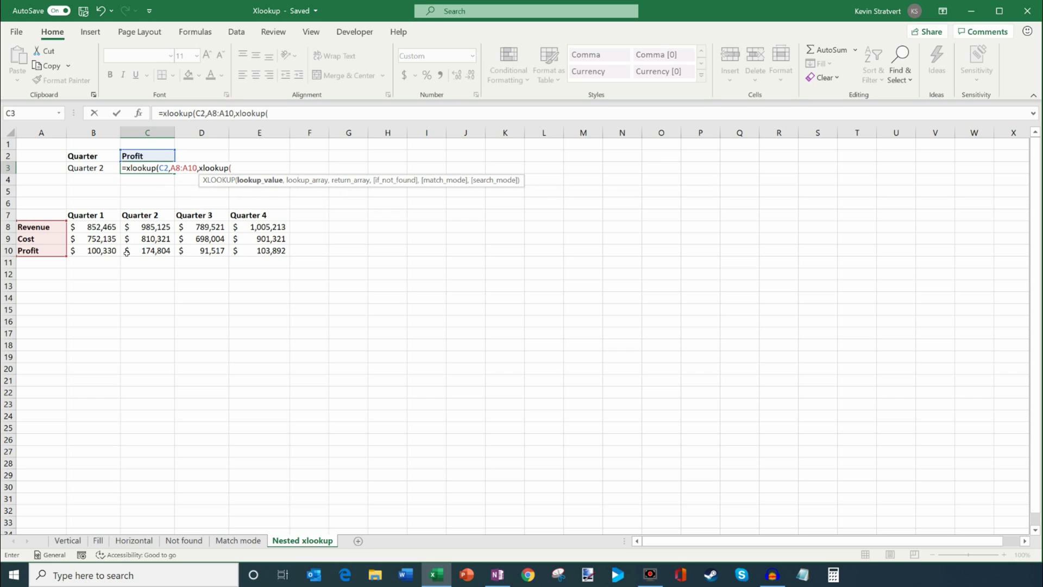
click(101, 170)
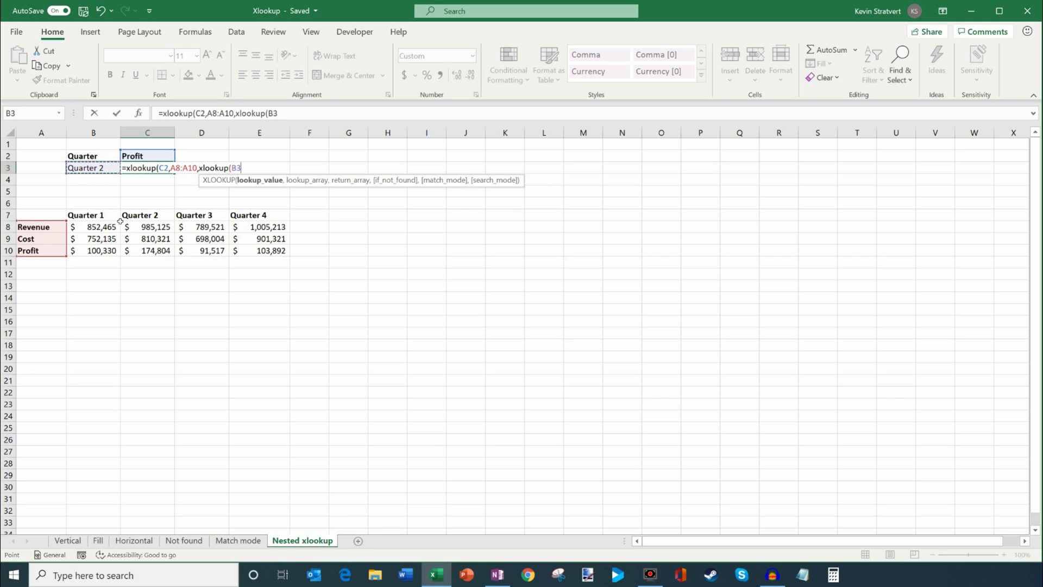
text(,)
Step: Finish the inner lookup over headers B7:E7 and figures B8:E10, returning Q2 profit $174,804
drag(95, 215, 264, 215)
drag(265, 214, 241, 216)
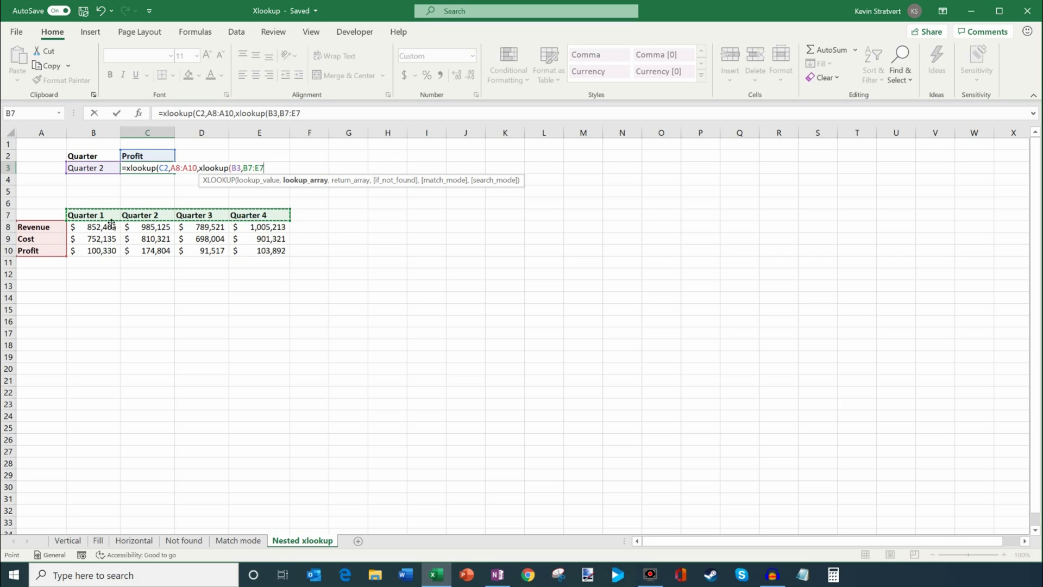
text(,)
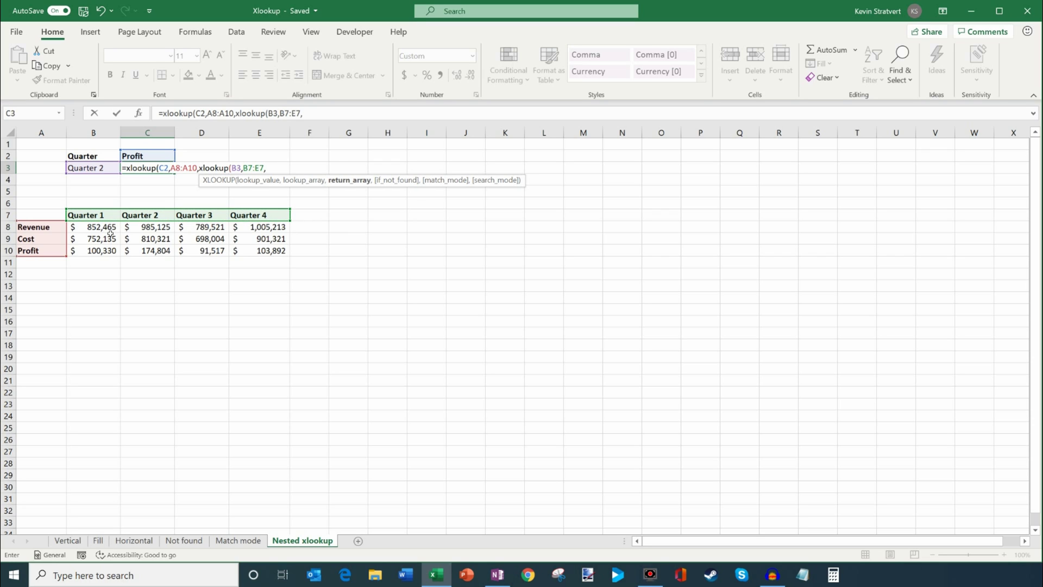
drag(109, 229, 282, 253)
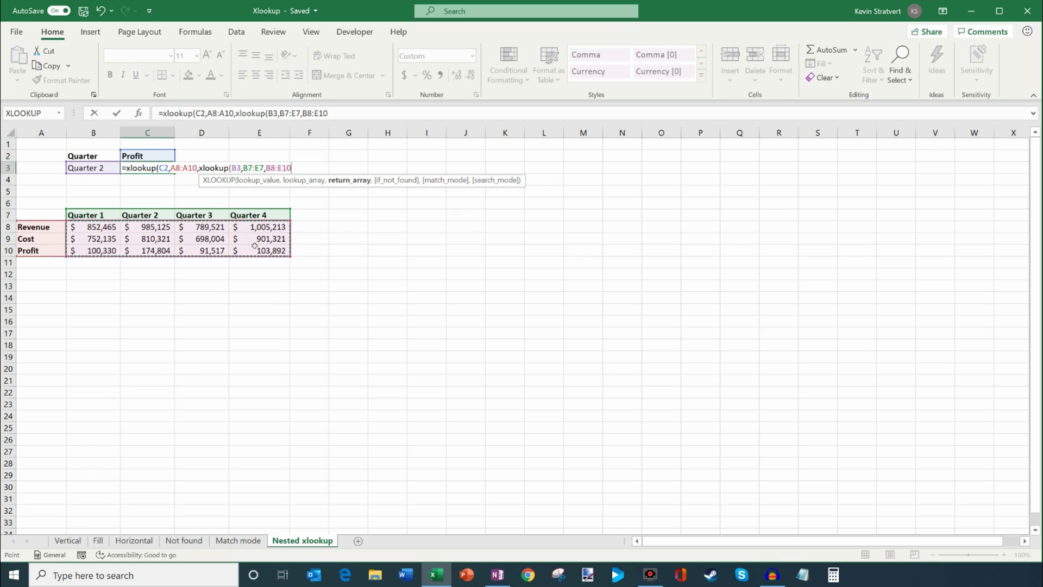
text())
key(Return)
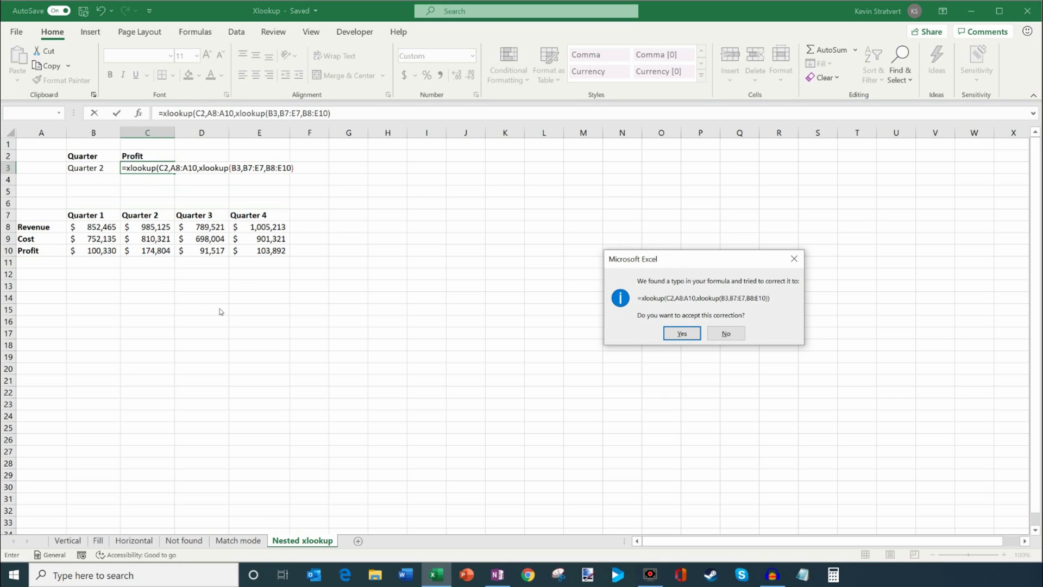
key(Return)
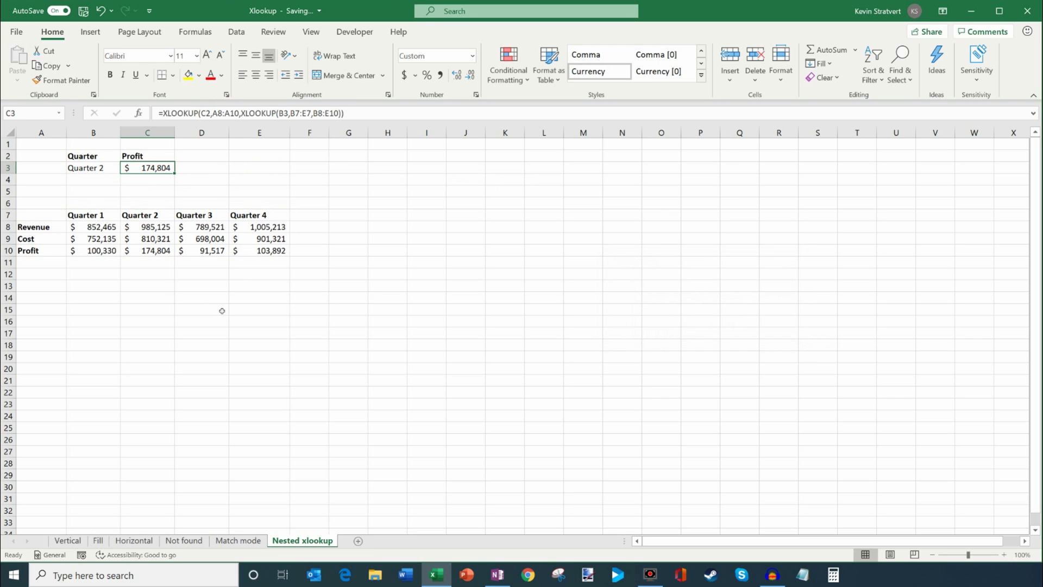
Step: Change the metric heading in C2 to Cost, then to Revenue
click(138, 156)
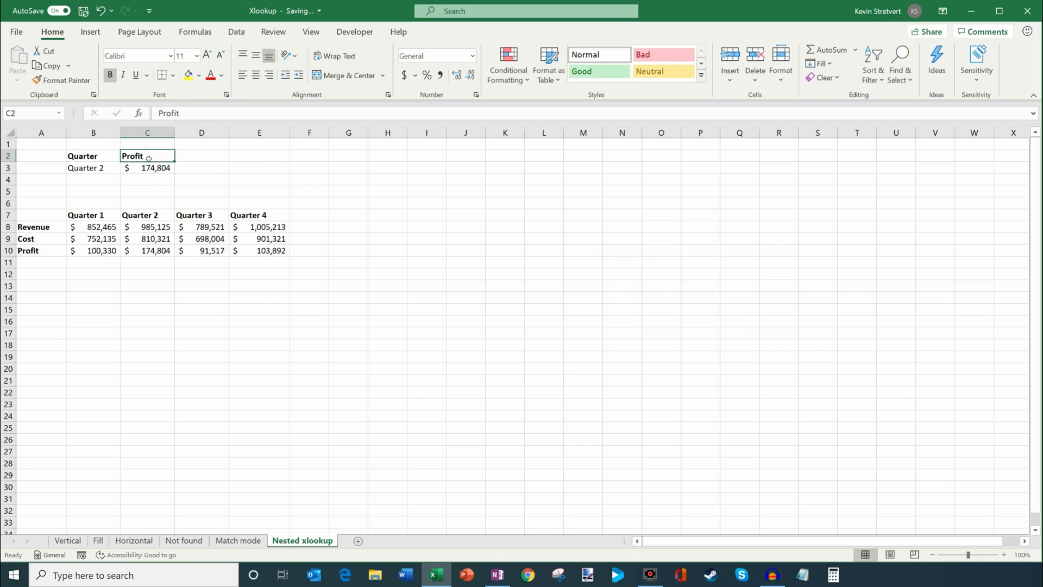
ctrl+click(87, 167)
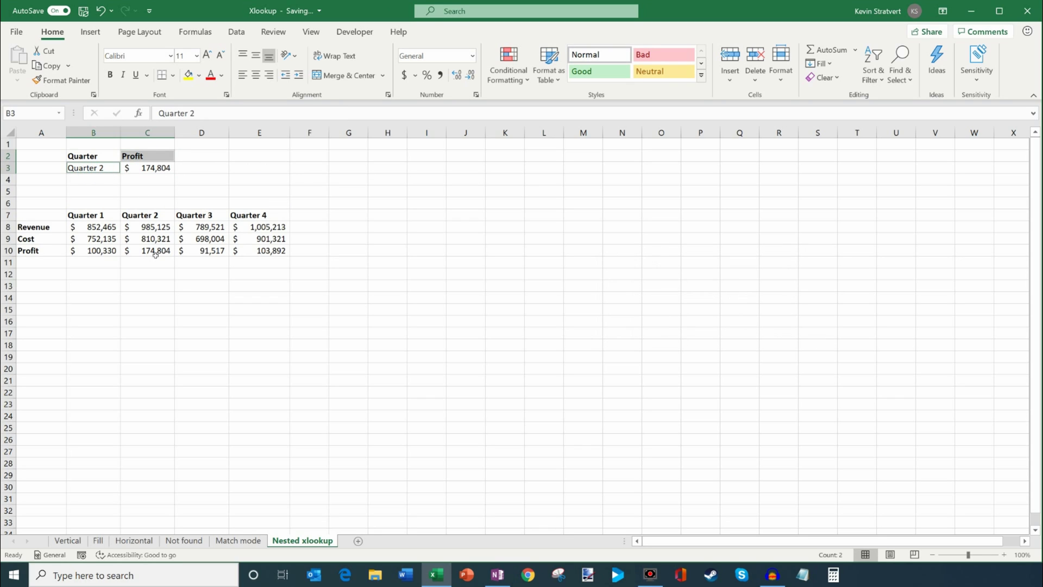
click(151, 157)
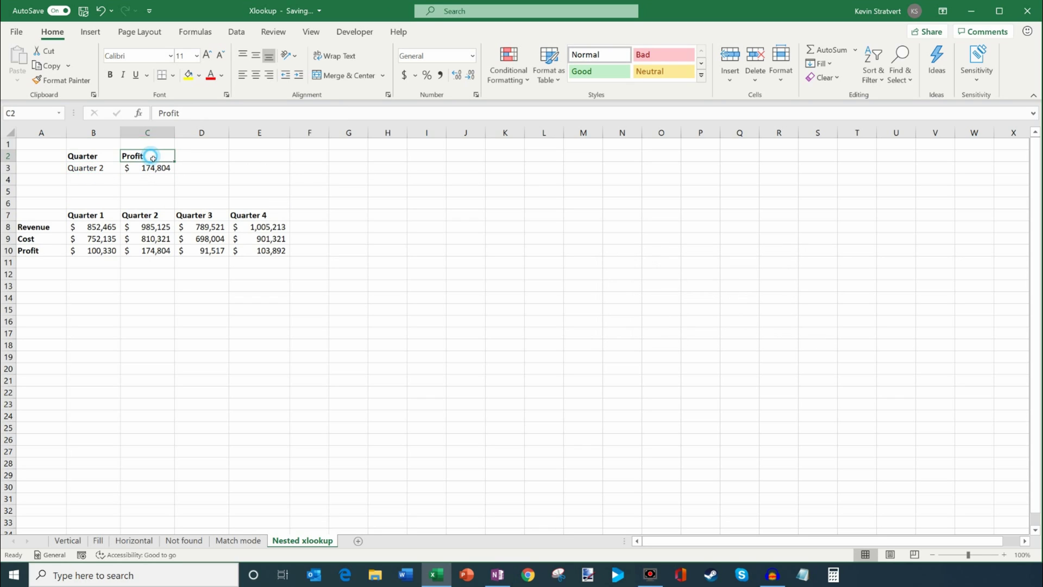
text(Cost)
key(Return)
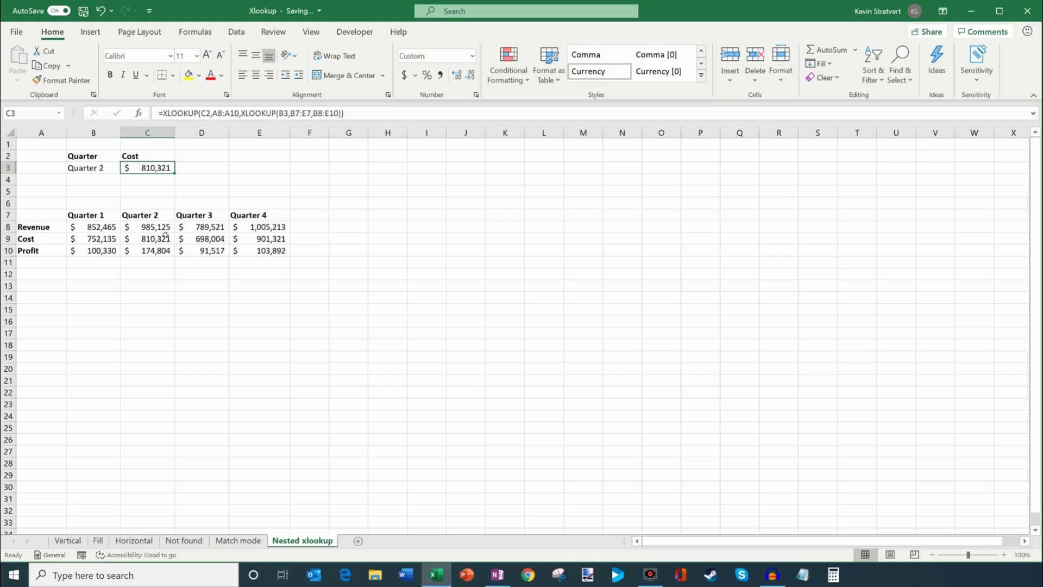
key(Up)
text(Revenue)
key(Return)
Step: Edit the quarter cell B3 from Quarter 2 to Quarter 3
key(Left)
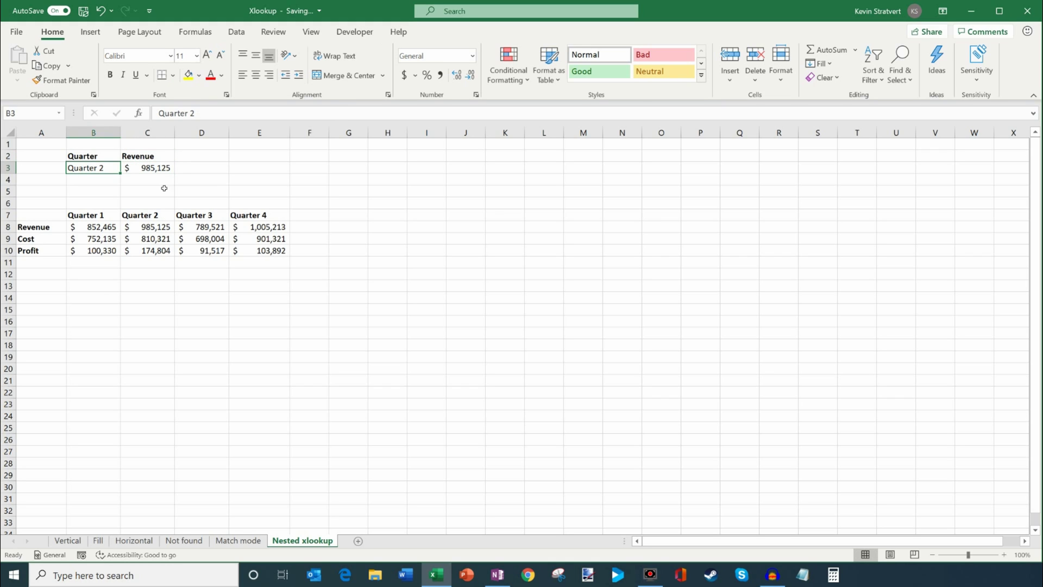
click(206, 114)
key(BackSpace)
text(3)
key(Return)
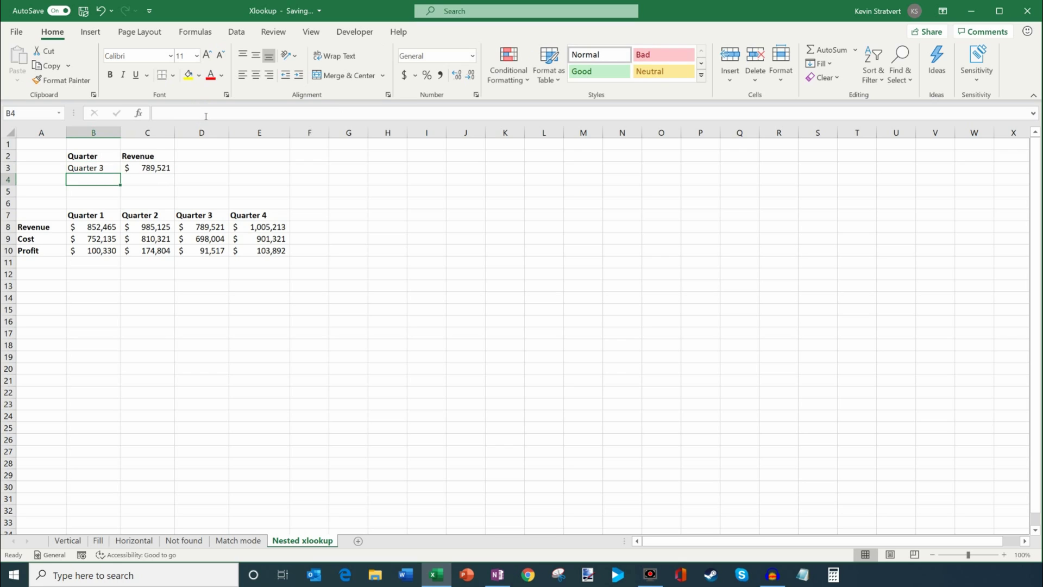
Step: Verify C3's nested XLOOKUP now returns $789,521 against the quarterly data table
click(159, 167)
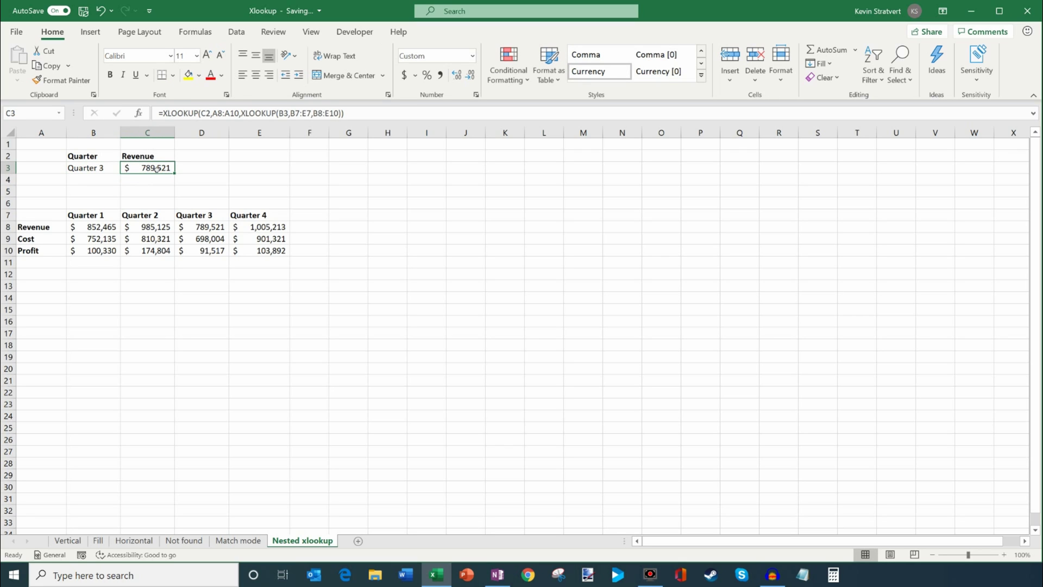
click(159, 157)
click(143, 167)
drag(53, 215, 289, 253)
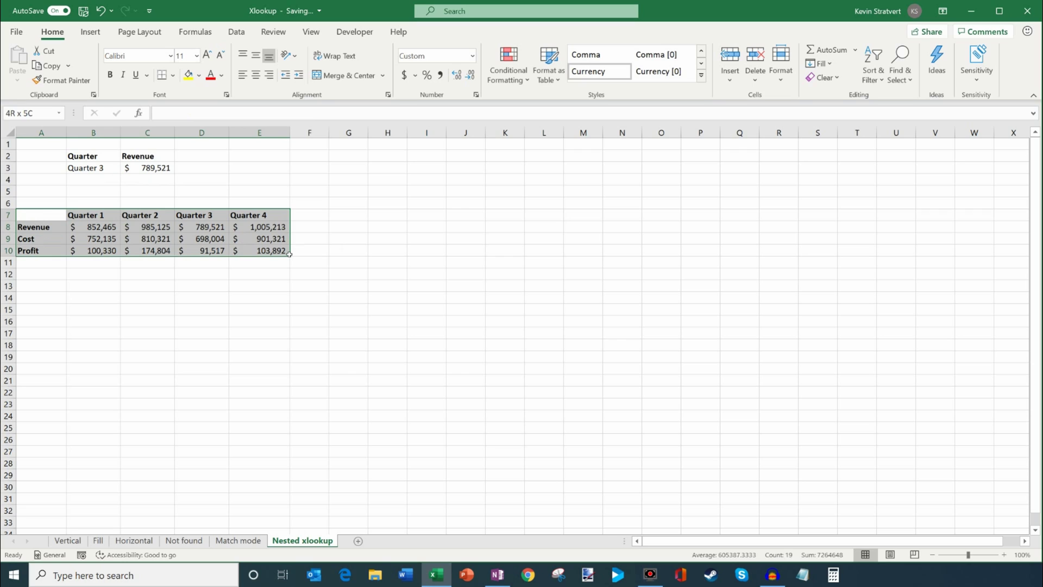
click(287, 253)
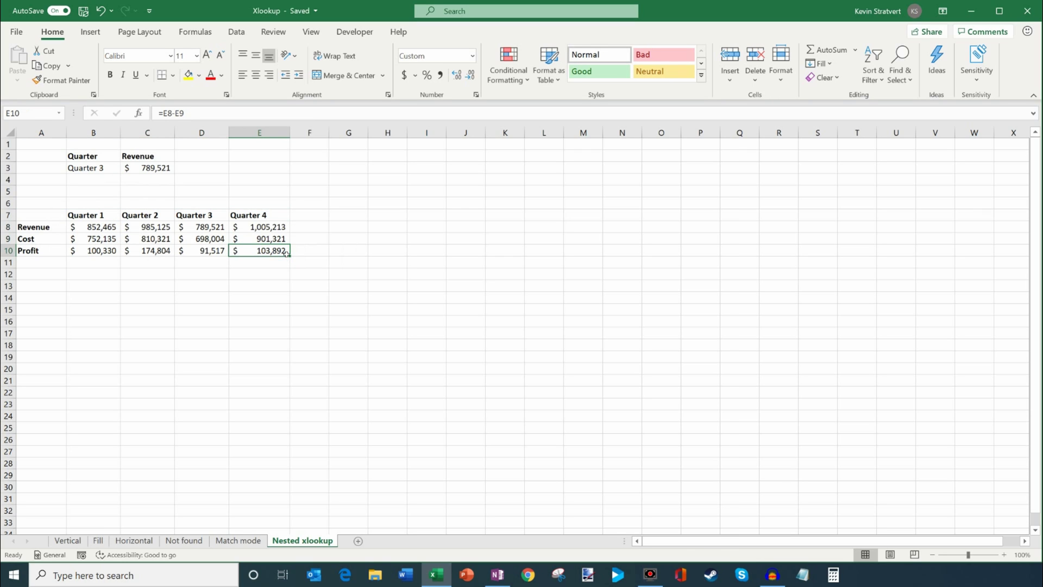
drag(286, 253, 104, 228)
click(106, 230)
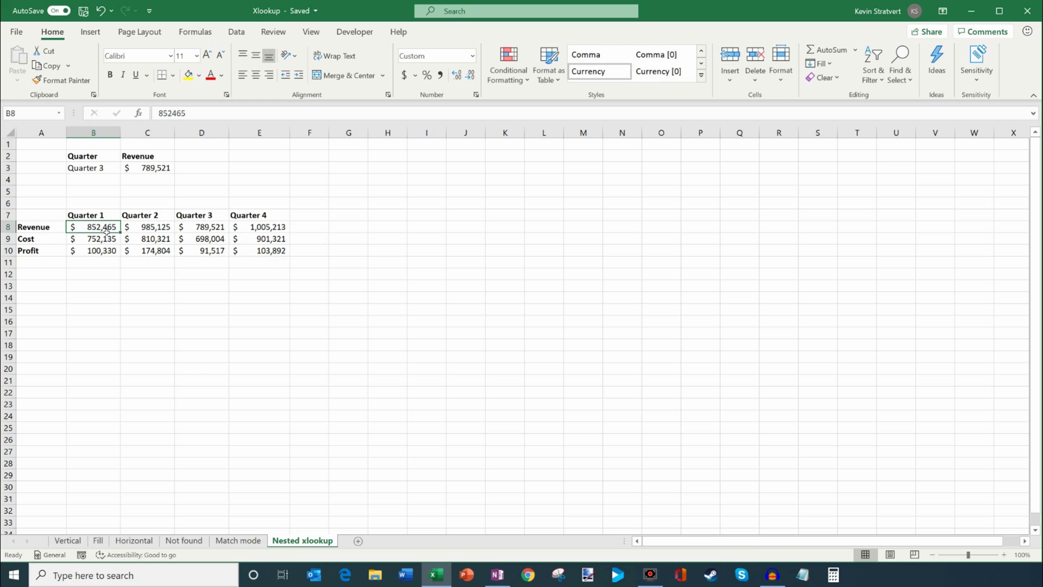